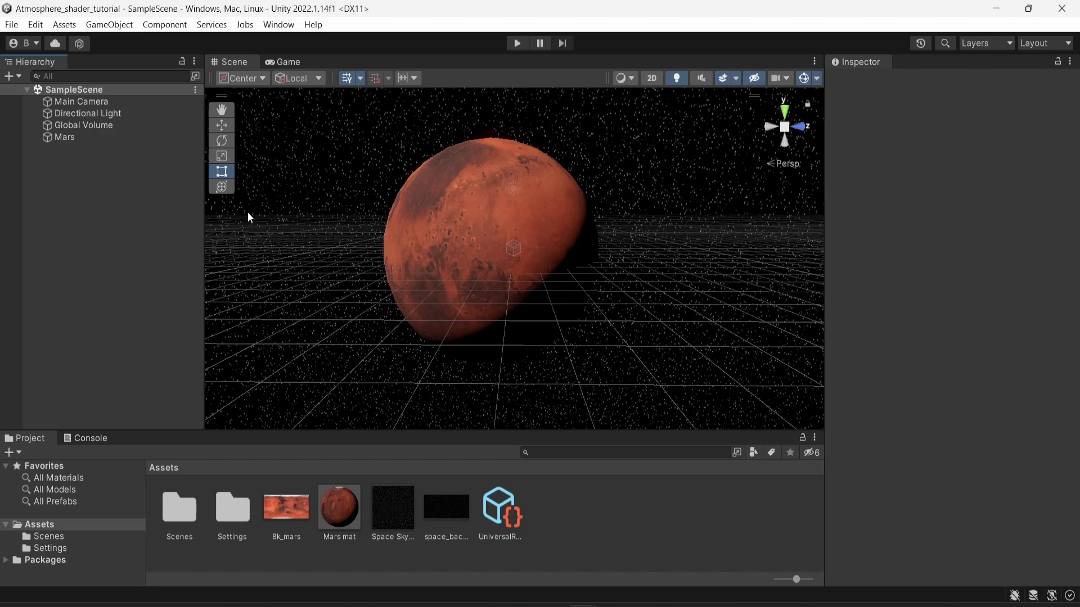
Inspect the space_background texture, then the Space Skybox Mat material
click(442, 505)
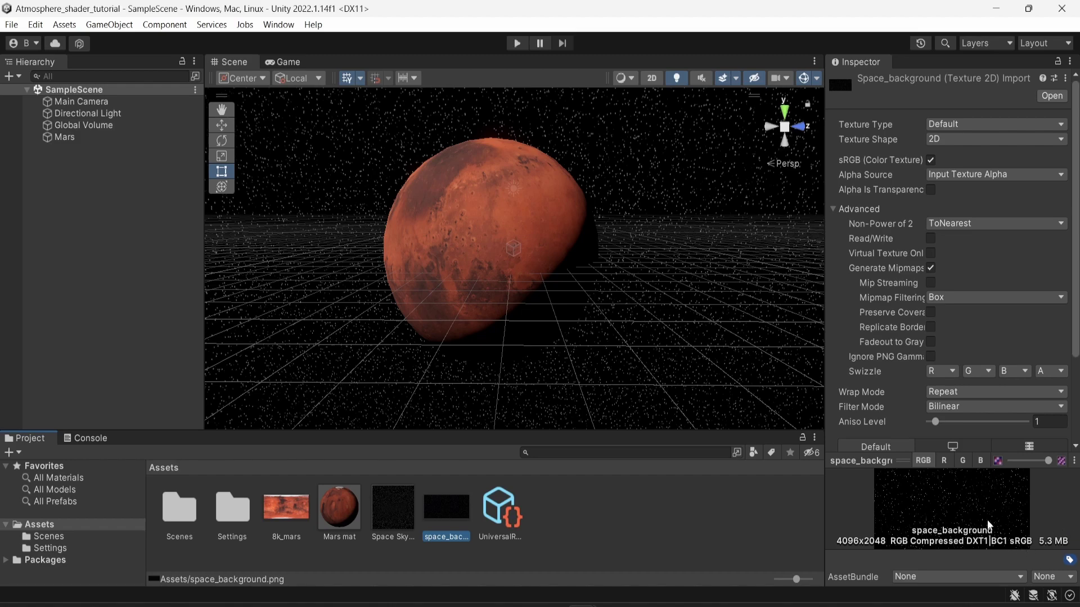
click(414, 514)
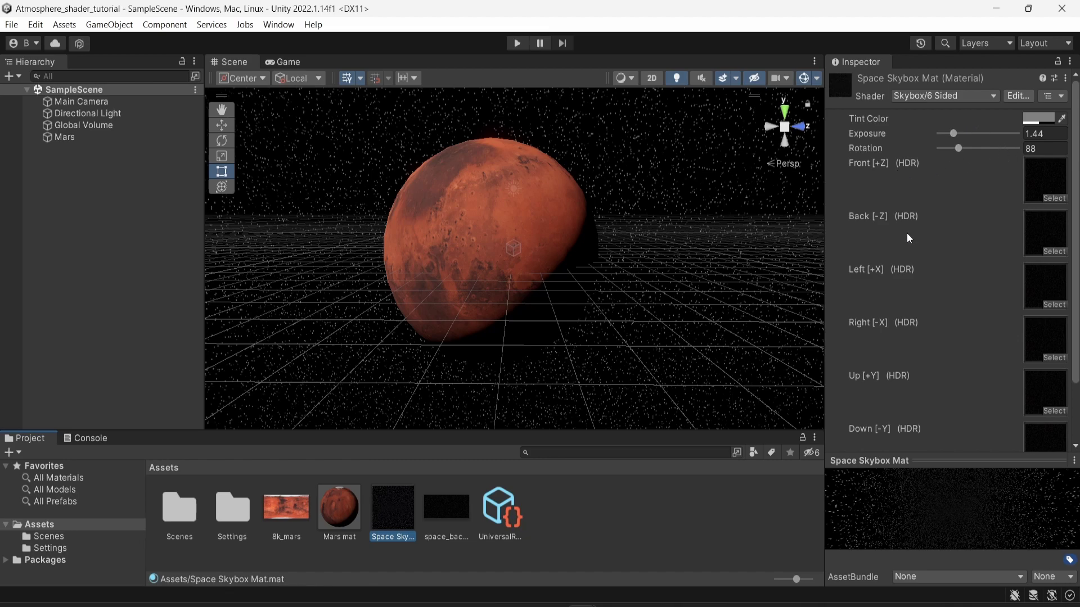
scroll(965, 408, down, 2)
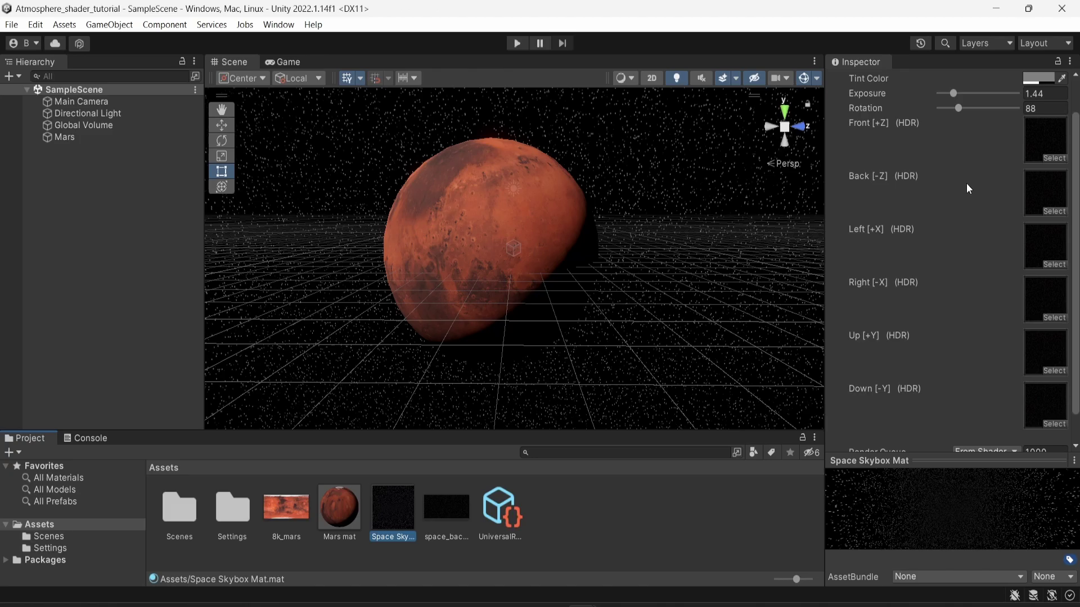
scroll(586, 248, up, 1)
right_drag(633, 225, 605, 225)
scroll(879, 123, up, 2)
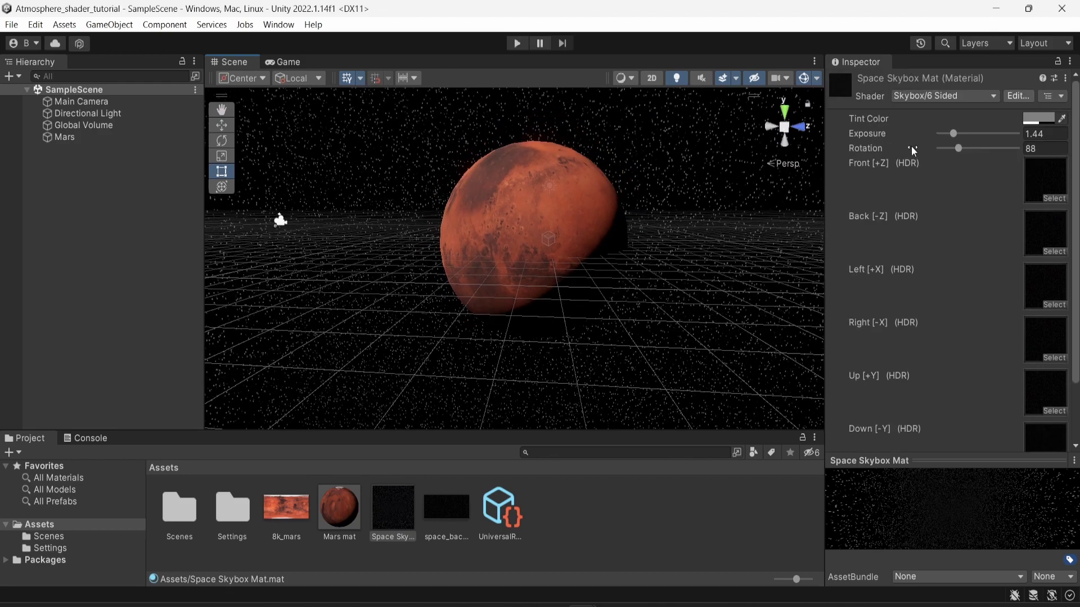
Browse the skybox material's Shader options, then reselect space_background and recentre Mars in view
click(925, 97)
click(940, 220)
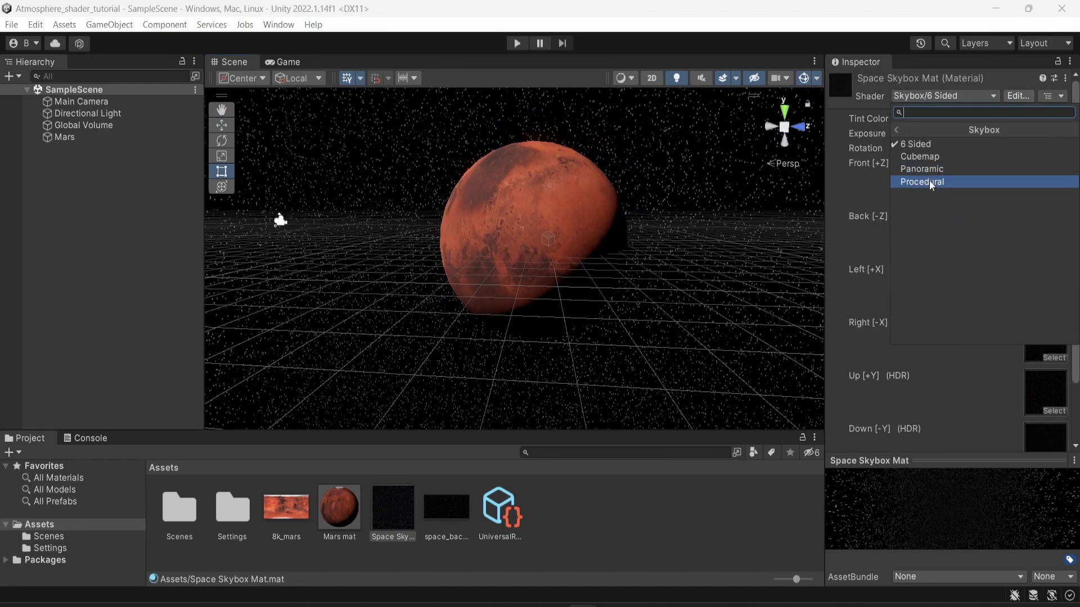
click(447, 522)
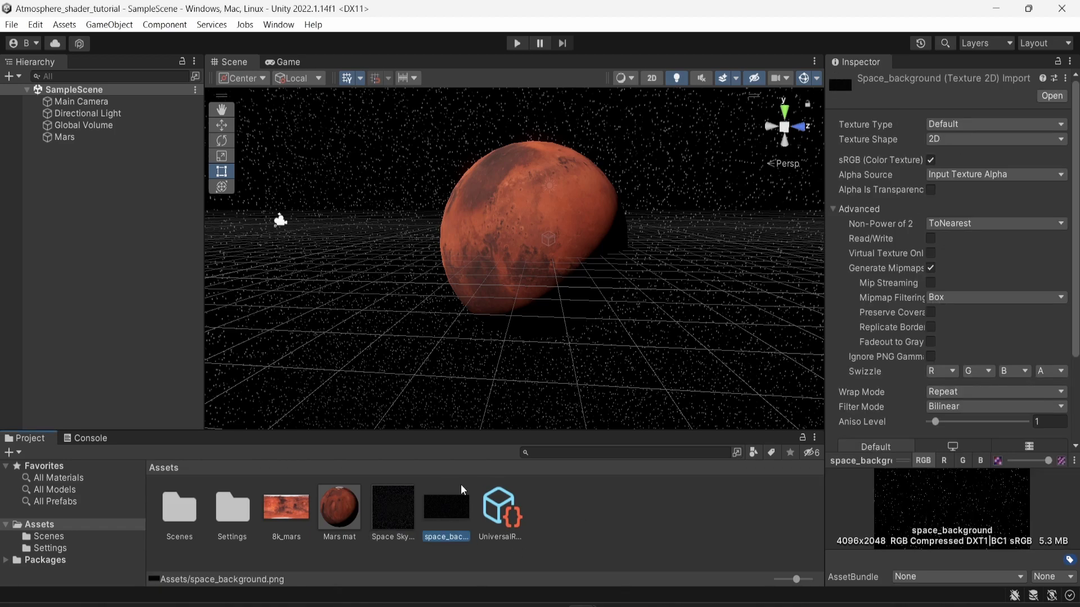
scroll(553, 281, down, 1)
right_drag(554, 281, 607, 228)
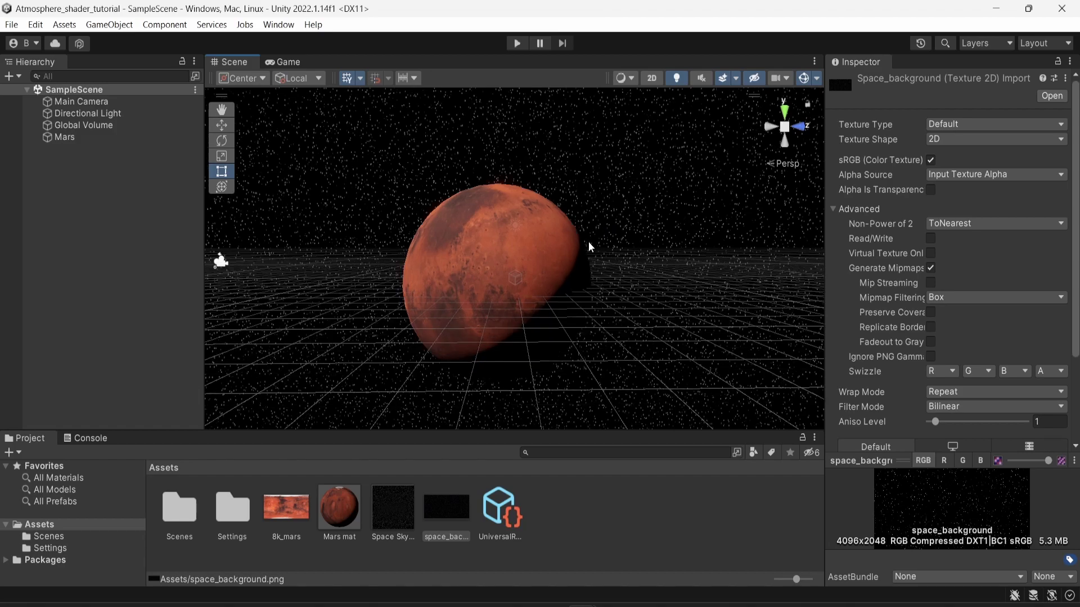
Select Mars, review the Mars mat material's Base Map, then reselect Mars
click(112, 137)
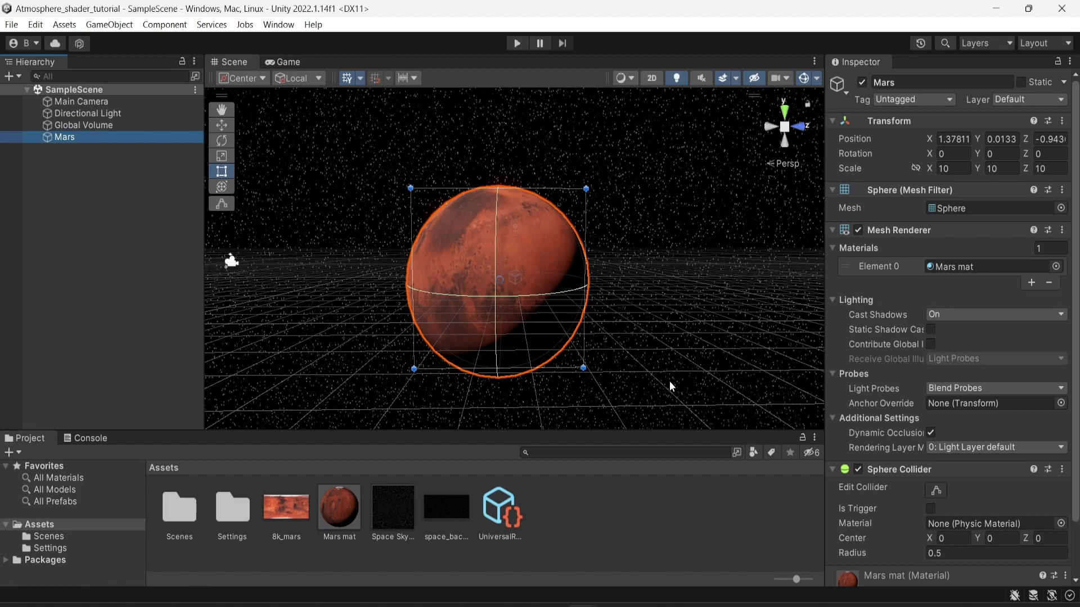
click(349, 515)
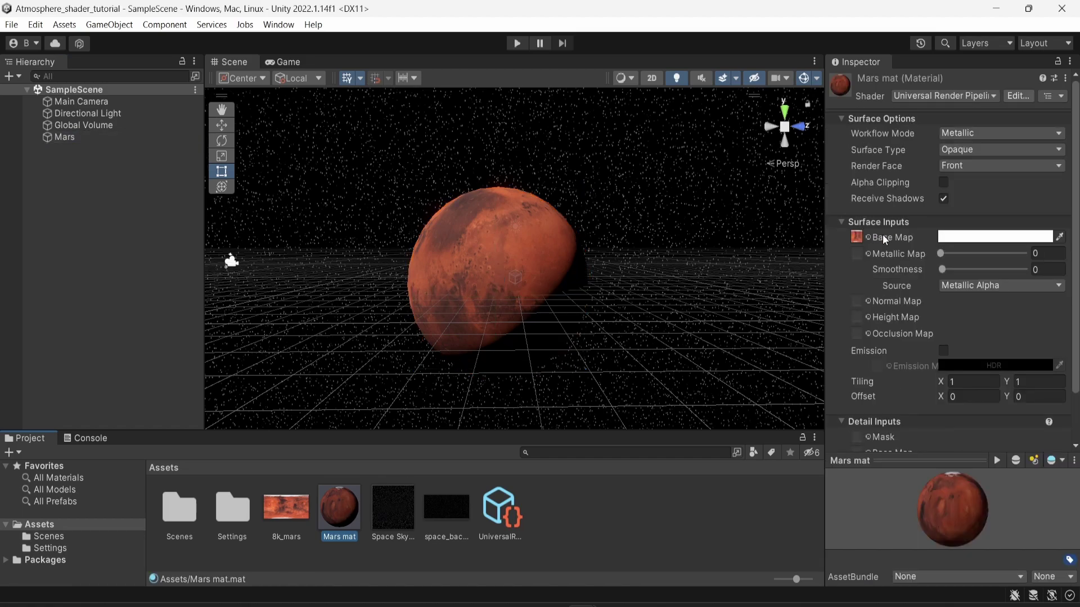
mouse_move(885, 240)
scroll(570, 295, up, 1)
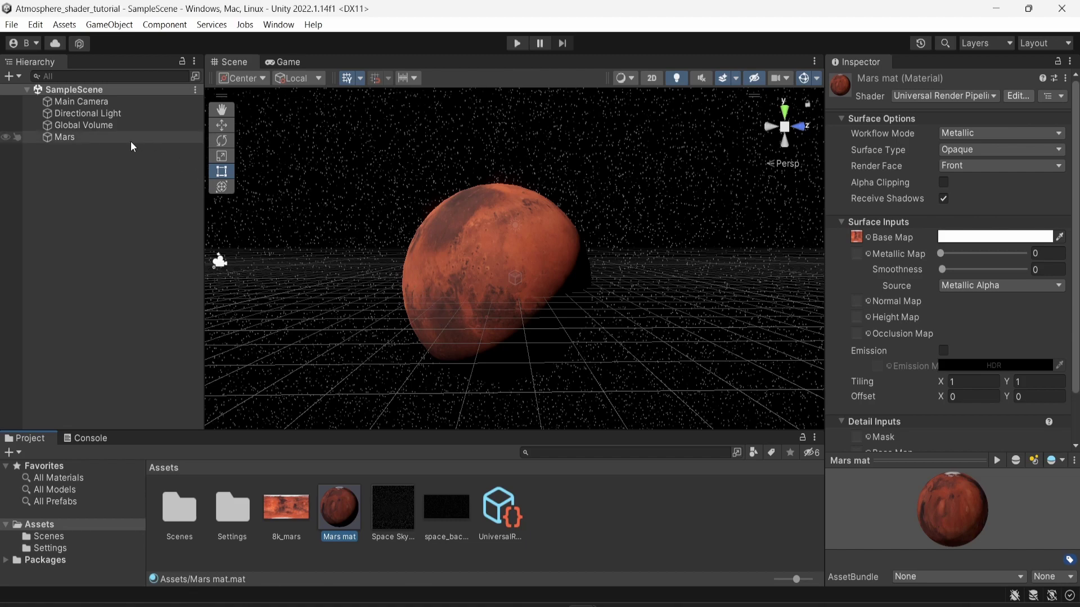
click(90, 137)
Duplicate the Mars sphere and rename the copy 'Atmosphere'
key(ctrl+d)
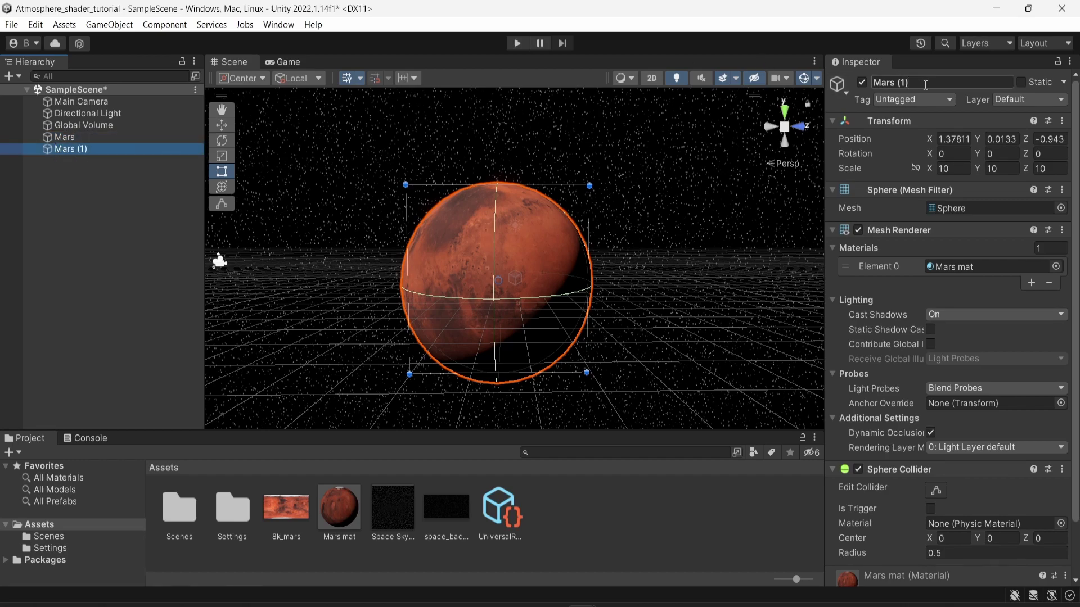
click(894, 82)
text(Atmosphere)
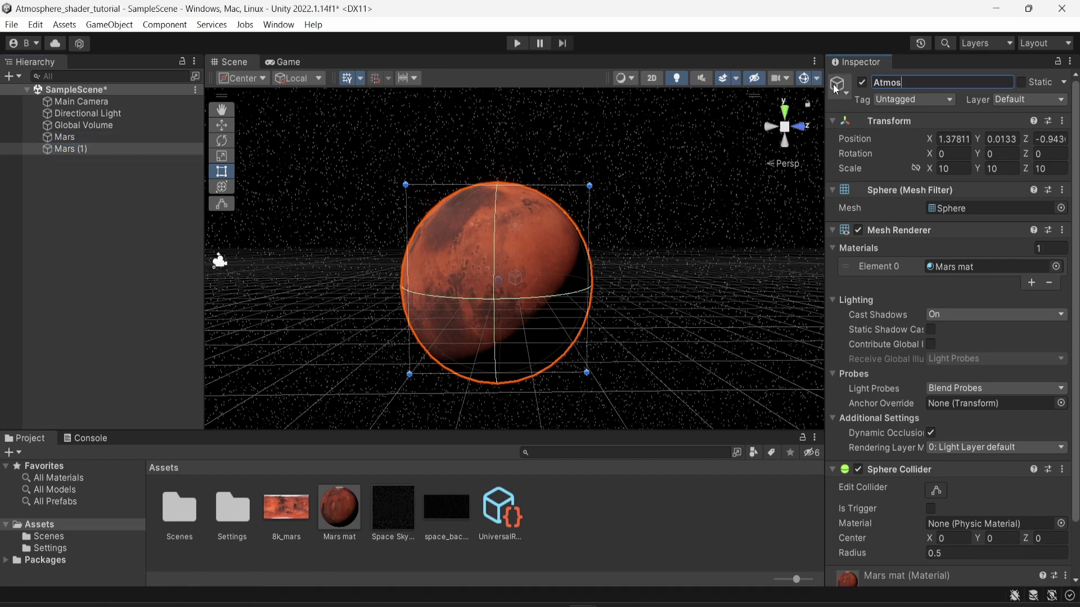
key(Return)
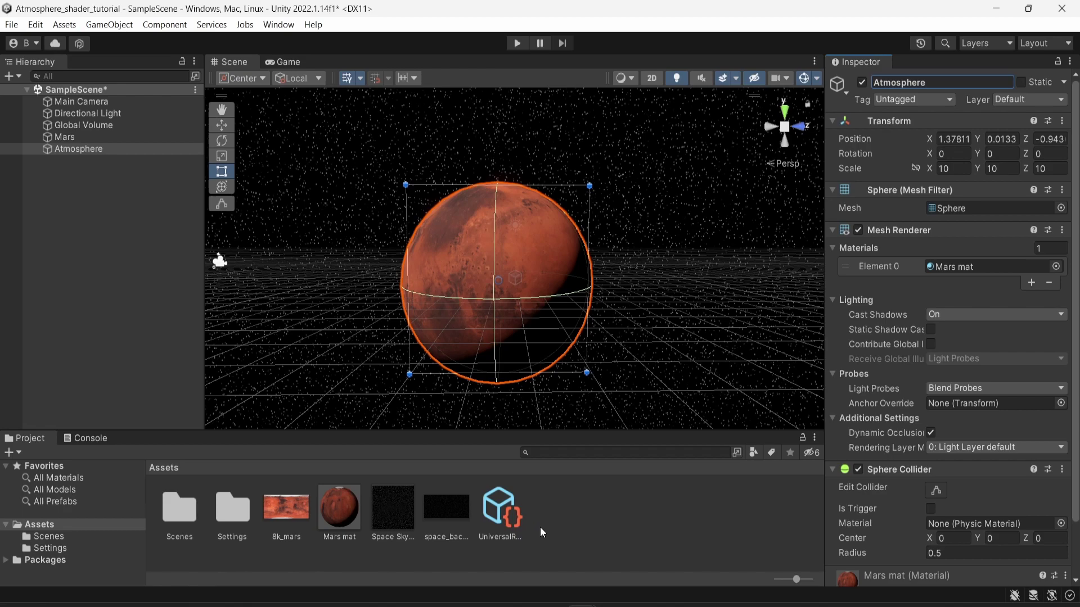
Create a URP Lit Shader Graph in Assets named 'Atmosphere shader'
right_click(548, 511)
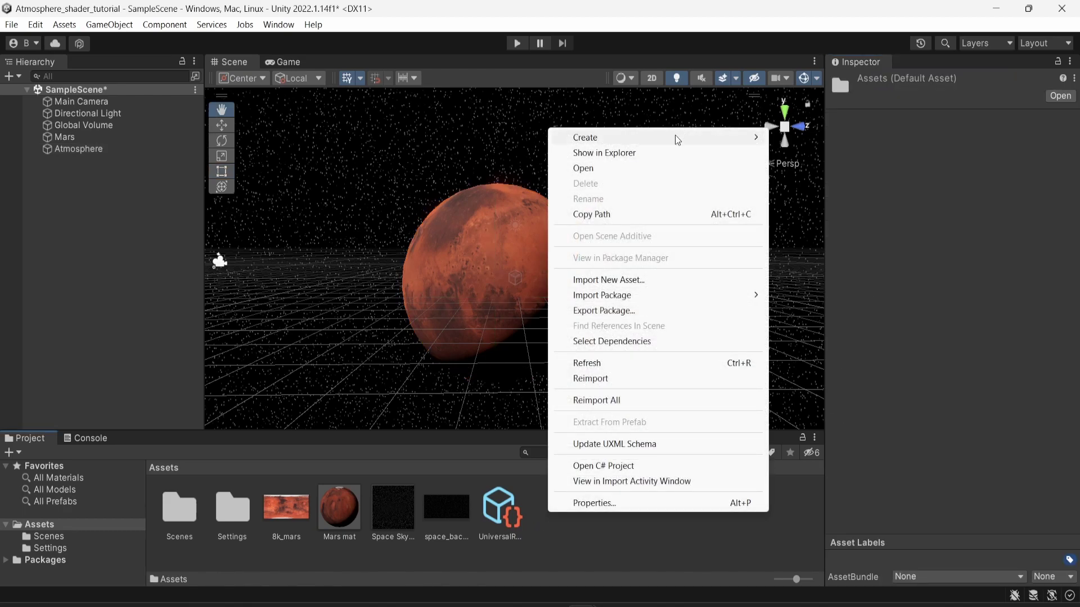
mouse_move(675, 136)
mouse_move(819, 96)
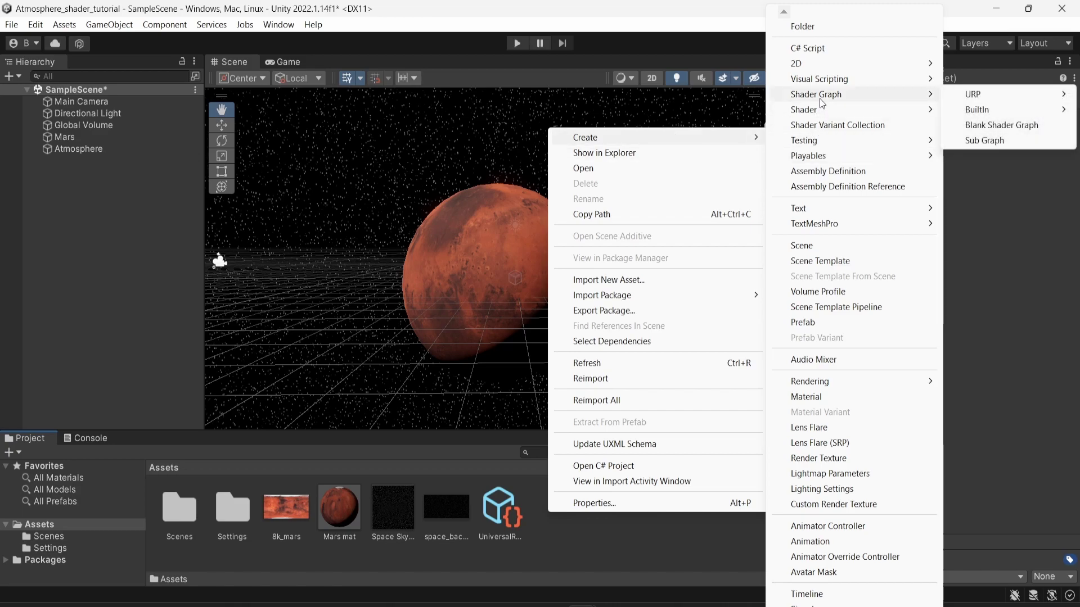
mouse_move(960, 97)
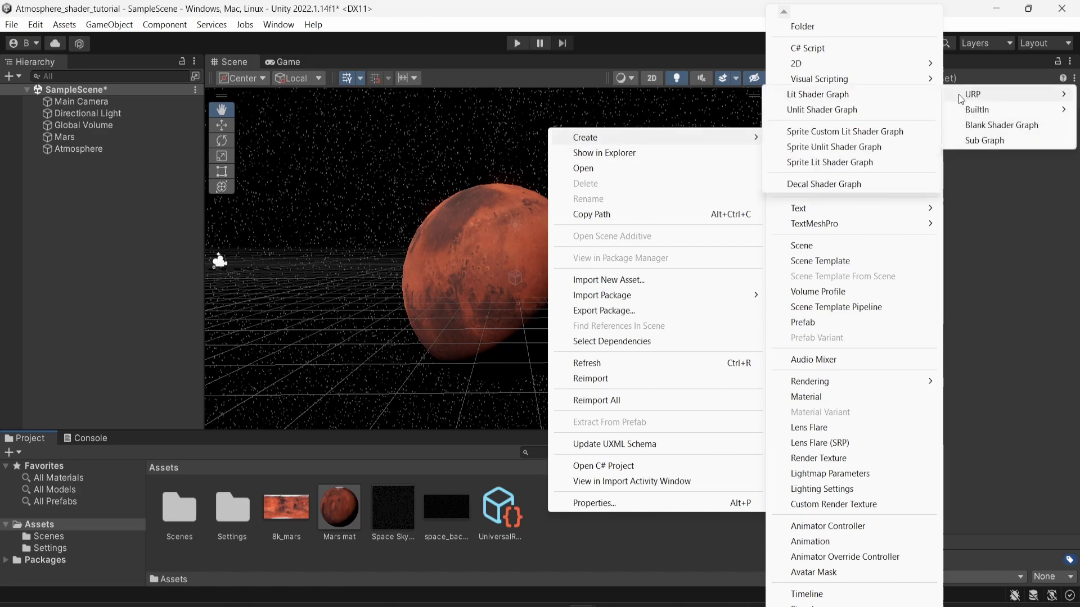
click(849, 100)
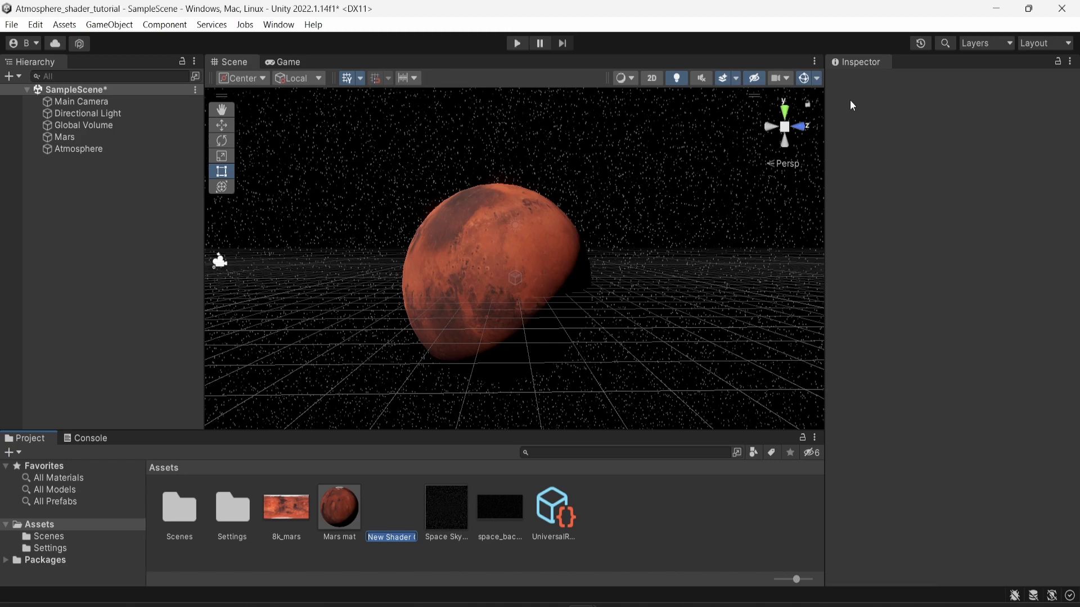
text(Atmo)
text(sphere shader)
key(Return)
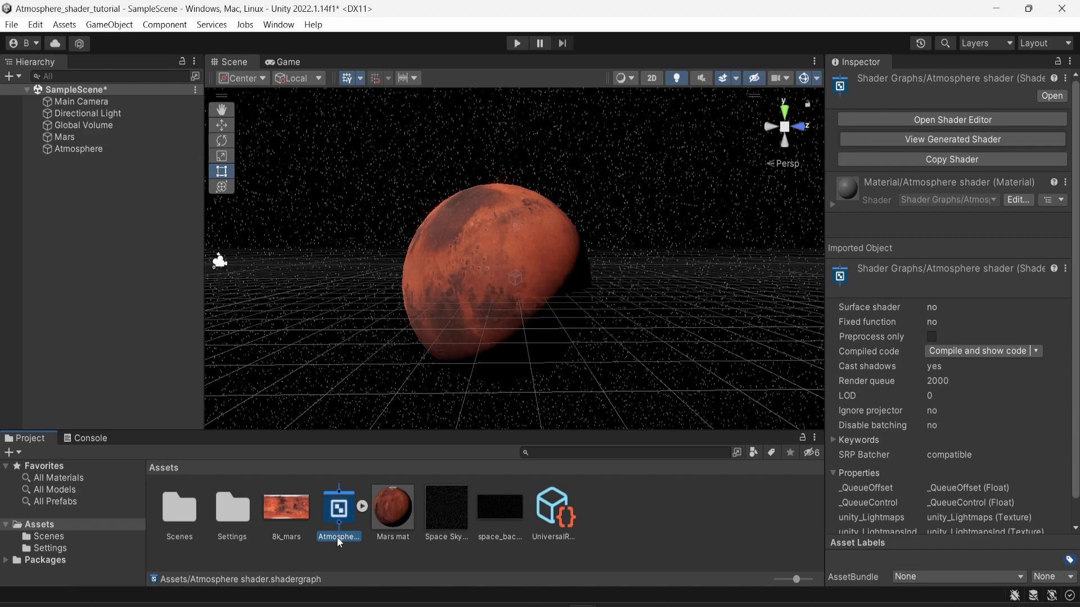
Create a material named 'Atmosphere mat' from the Atmosphere shader
right_click(335, 517)
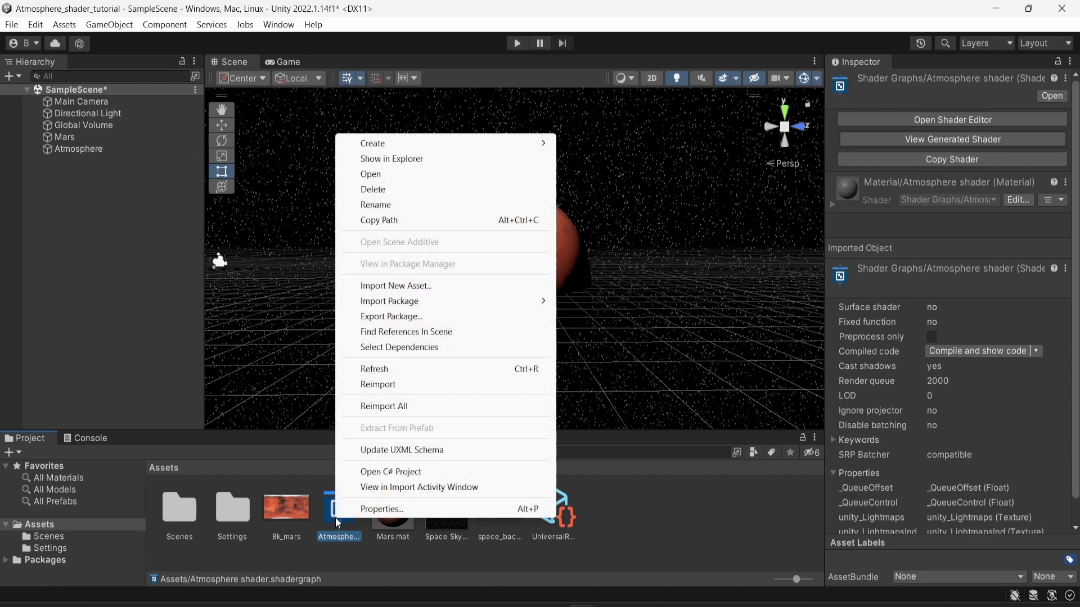
mouse_move(413, 148)
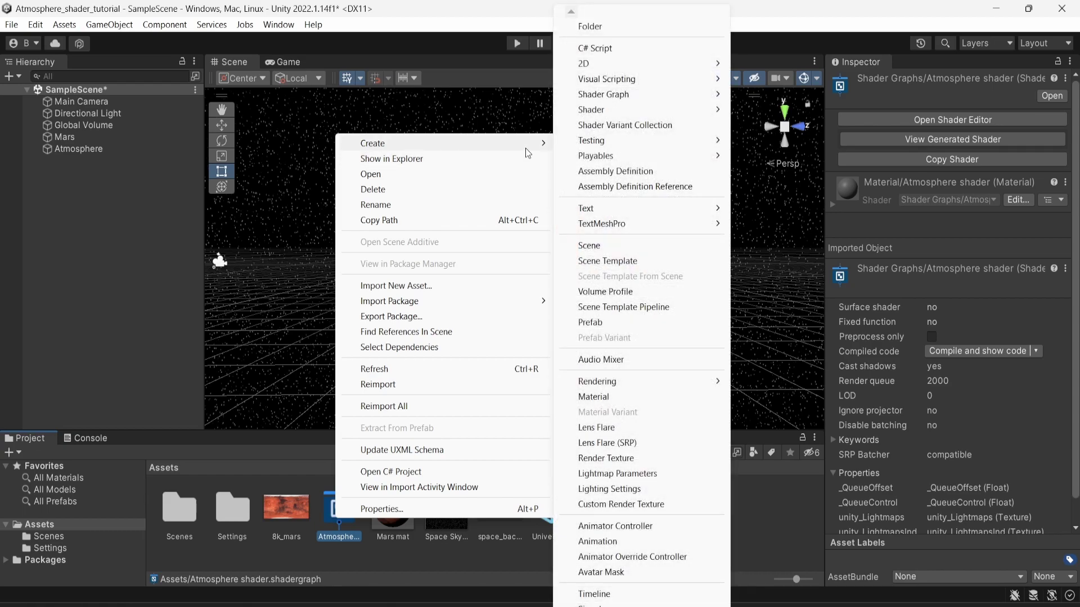
click(658, 394)
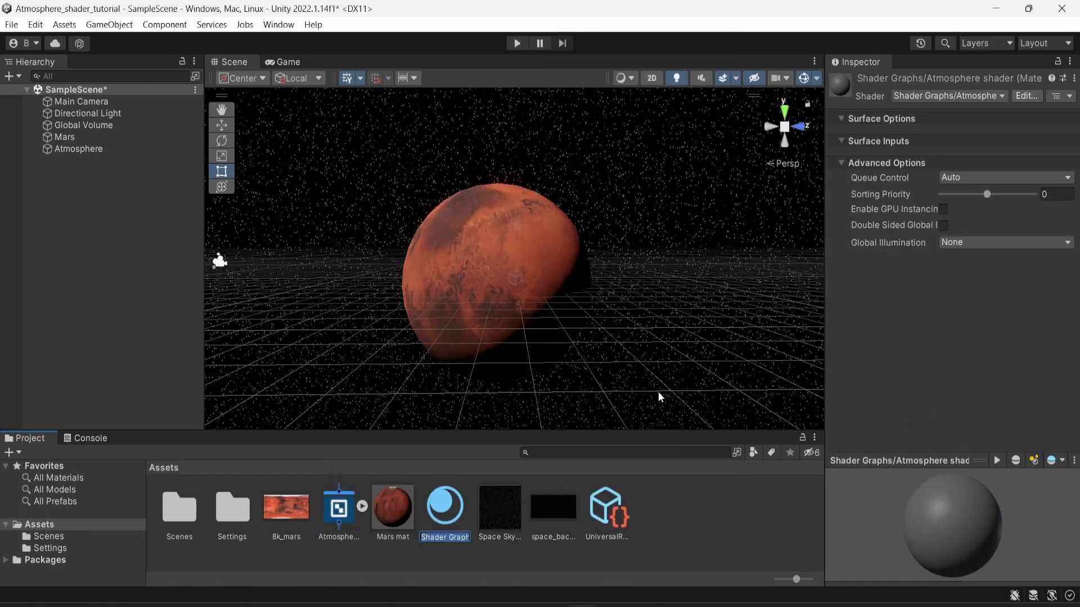
text(Atmospher)
text(e mat)
key(Return)
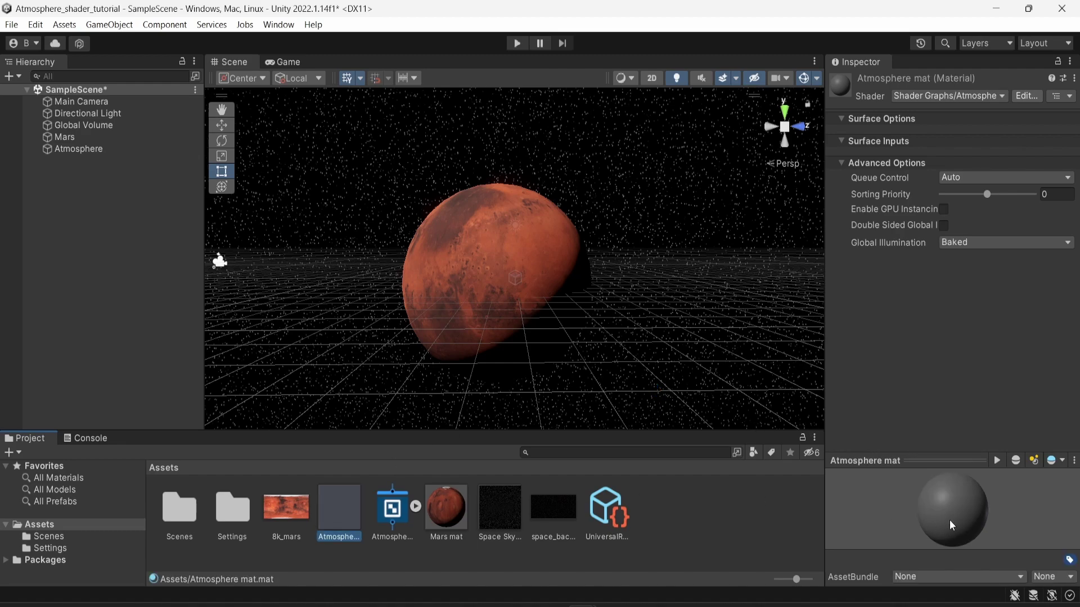
Apply Atmosphere mat to the Atmosphere sphere's Element 0 and deactivate Mars
click(111, 147)
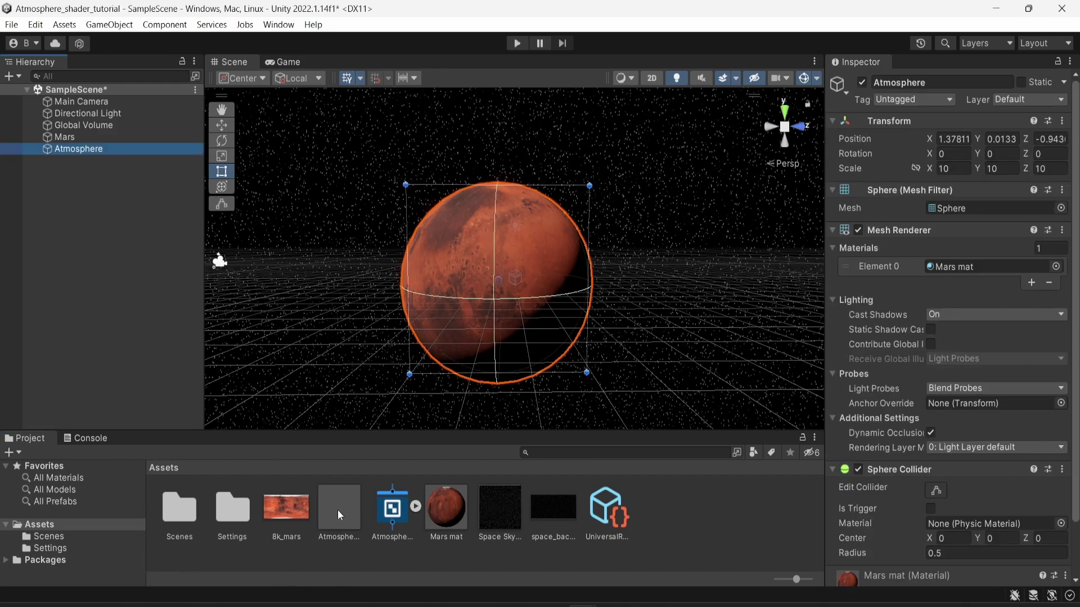
drag(338, 511, 980, 267)
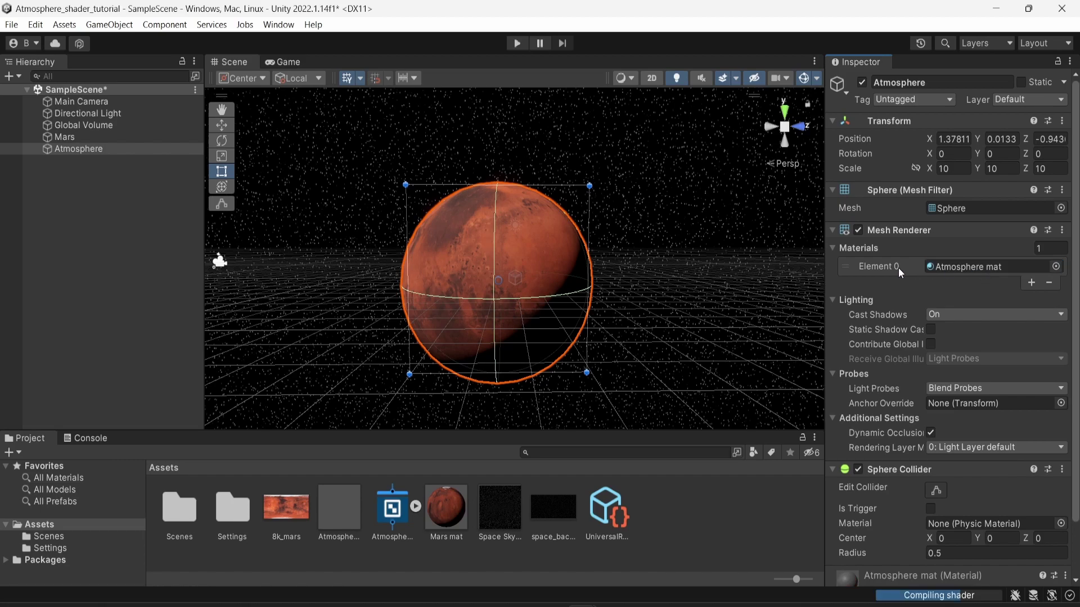
click(97, 137)
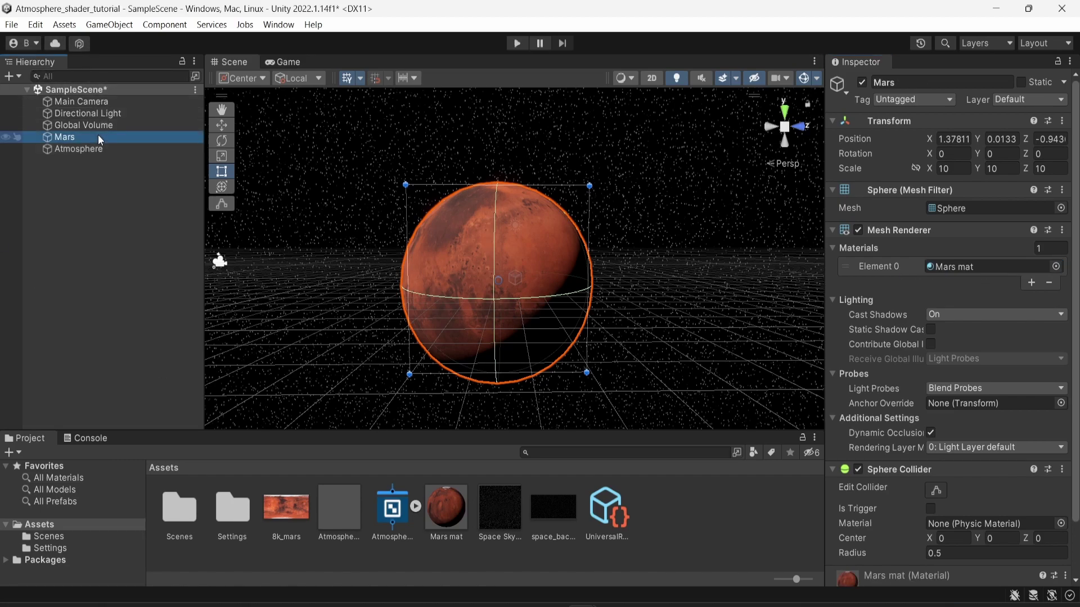
click(861, 83)
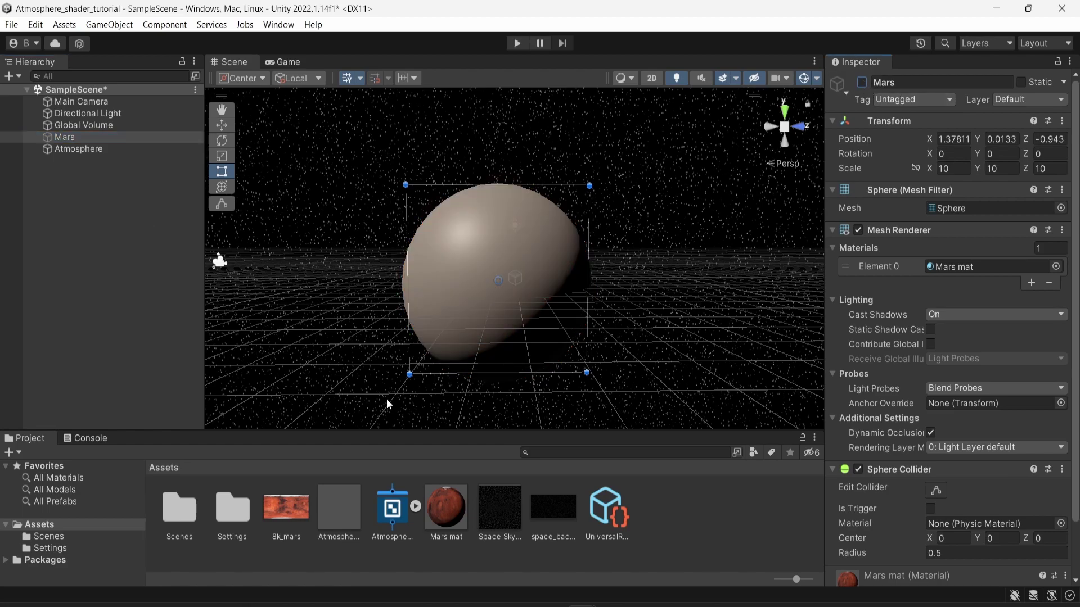
Open the Atmosphere shader in Shader Graph and position the master nodes in view
double_click(392, 508)
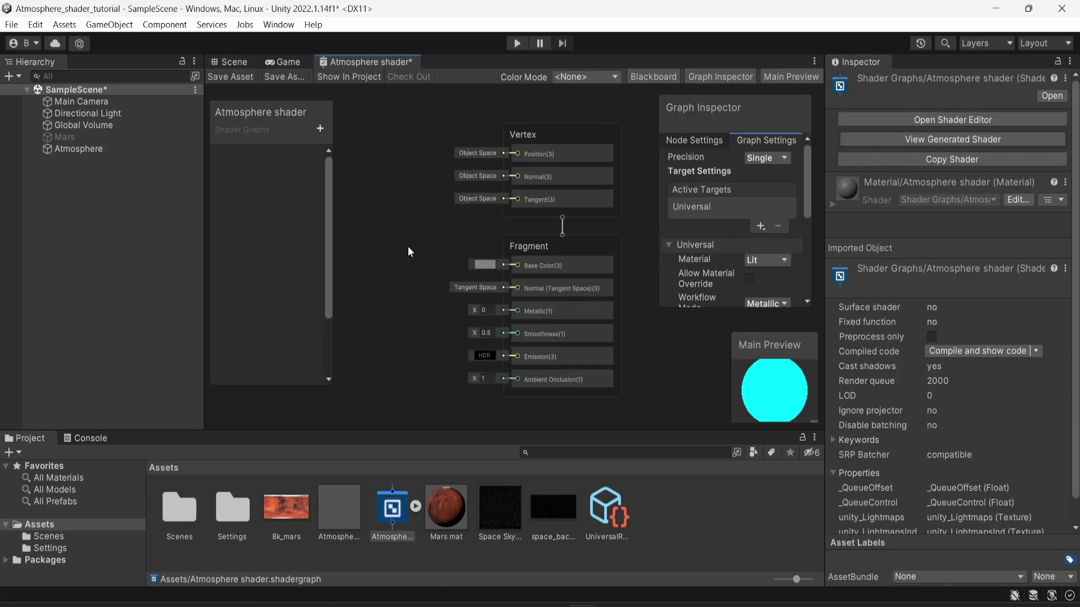
scroll(408, 251, up, 1)
scroll(402, 254, down, 3)
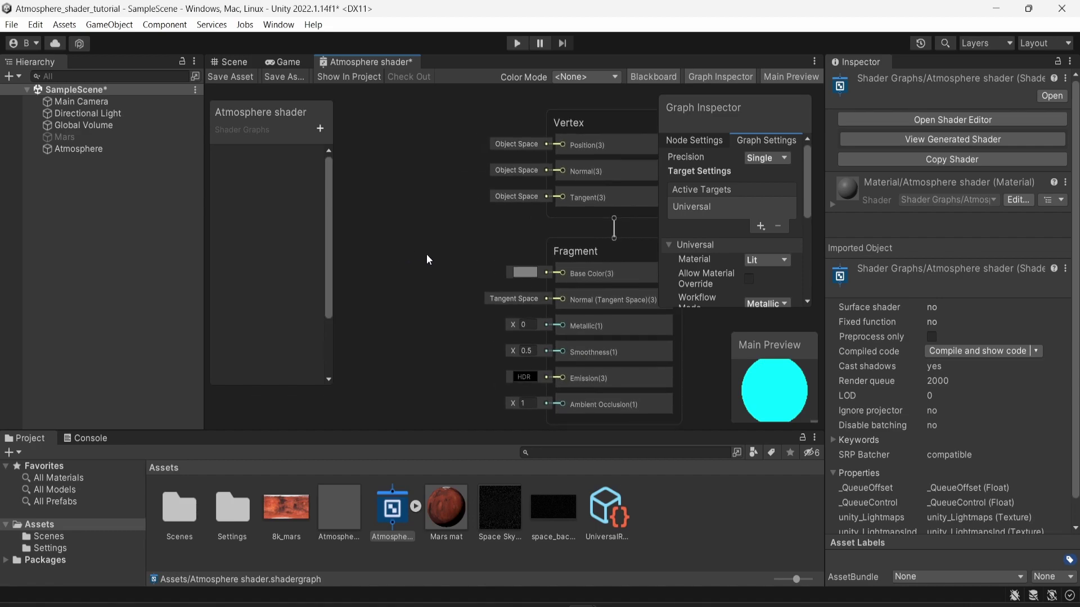
middle_drag(444, 262, 455, 264)
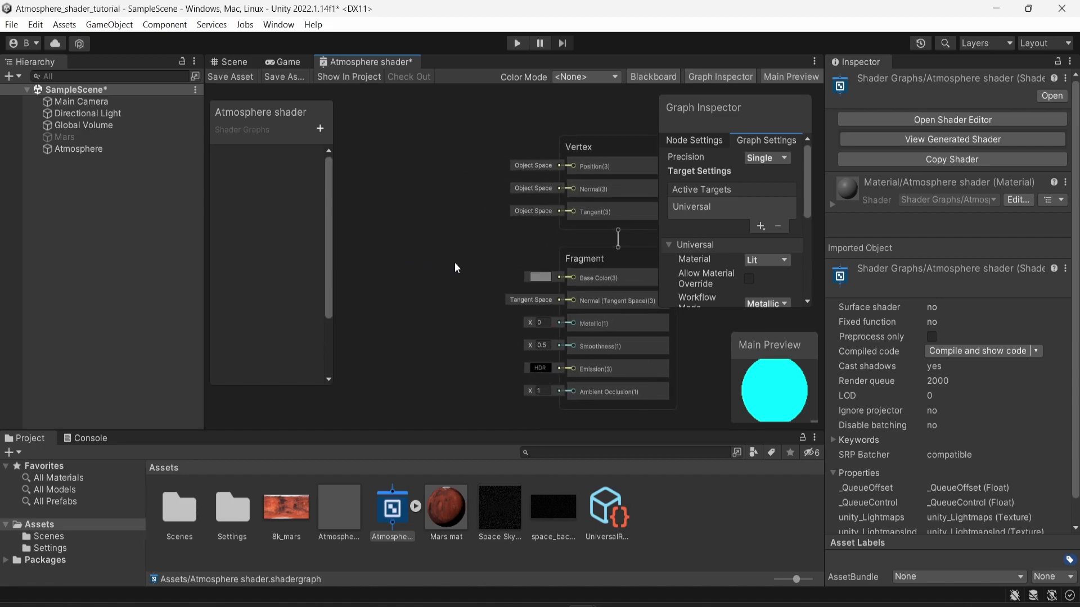
Add a Fresnel Effect node through the node search ('fresn')
right_click(402, 267)
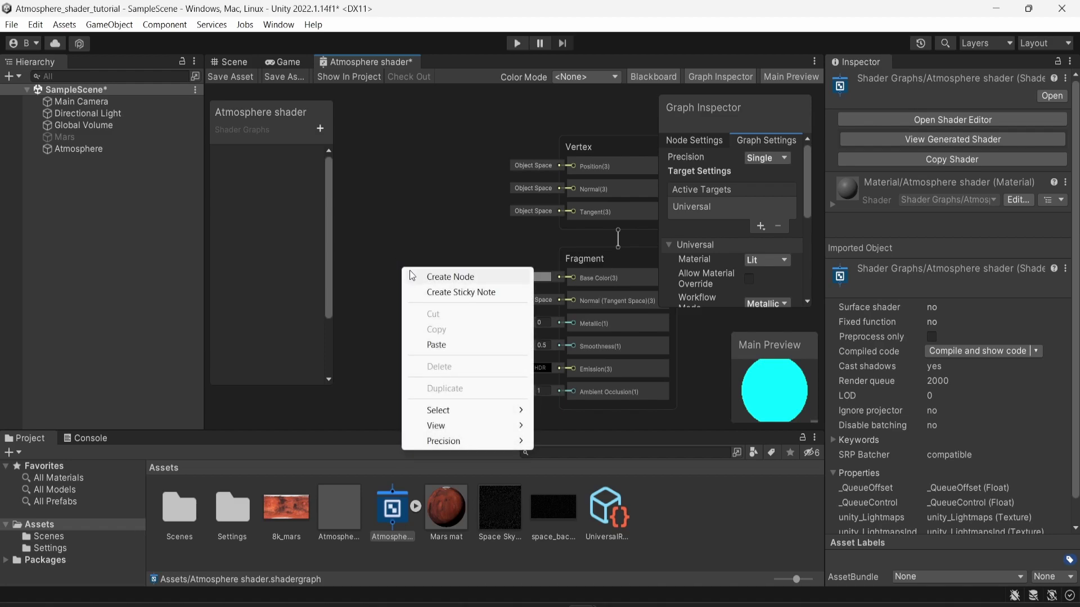
click(415, 274)
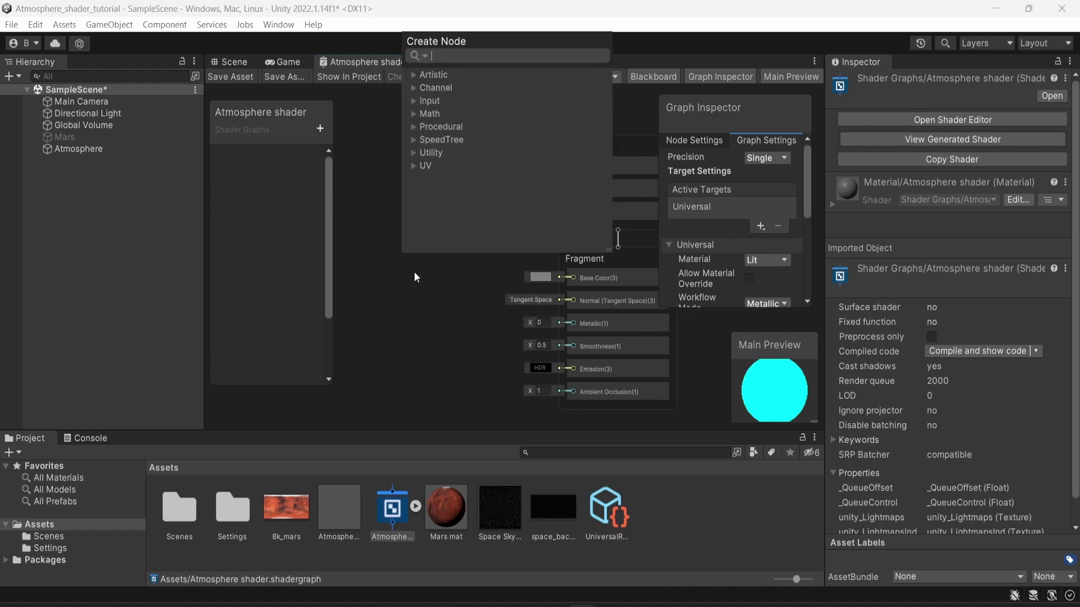
click(414, 272)
right_click(414, 271)
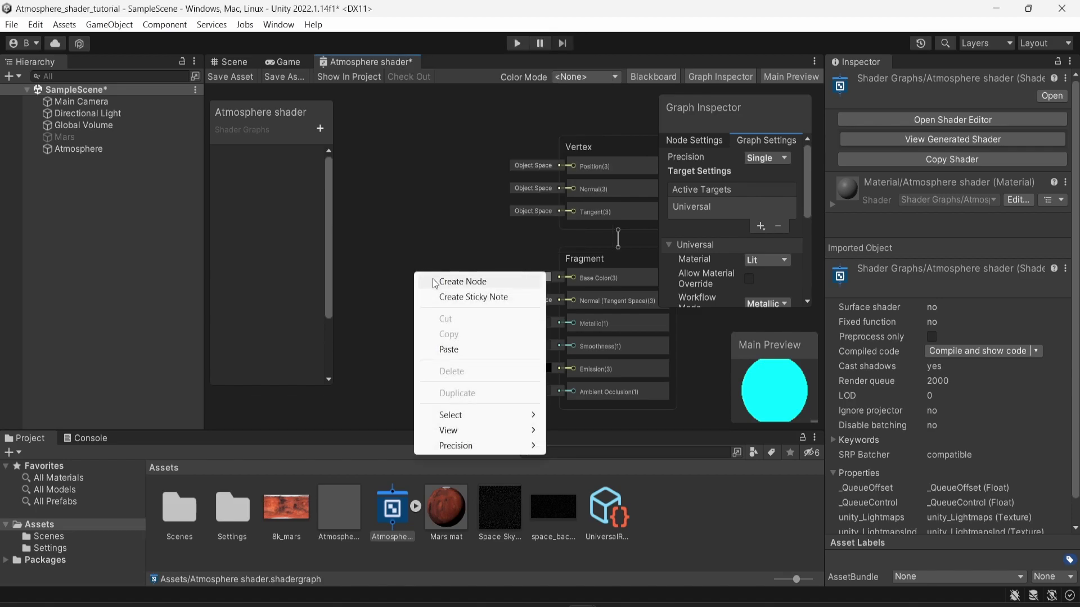
click(434, 282)
text(fresn)
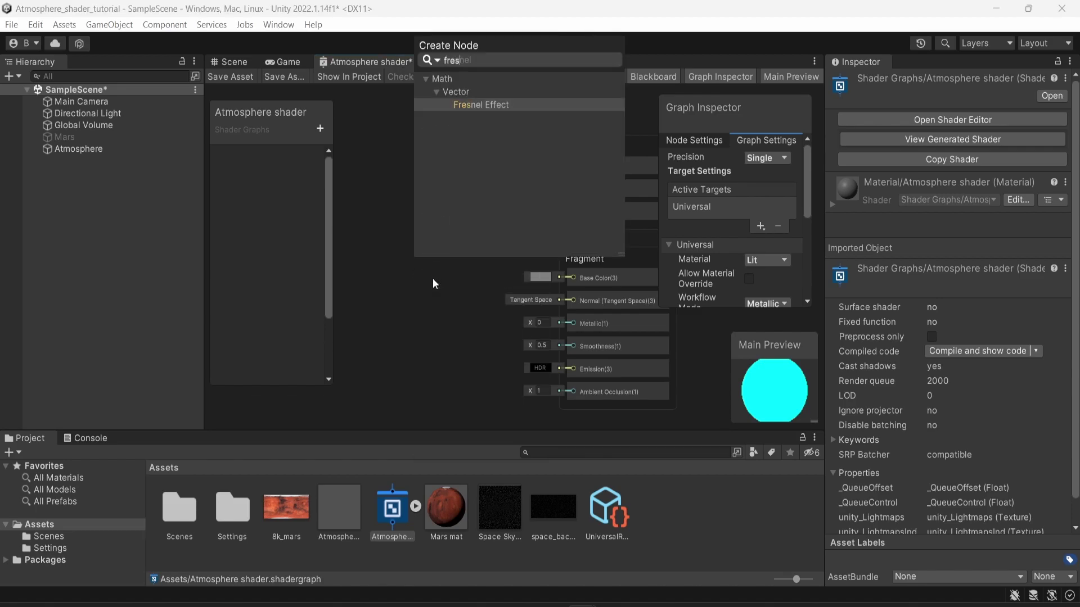
key(Return)
Connect the Fresnel Effect output to the fragment Emission input
drag(445, 297, 397, 243)
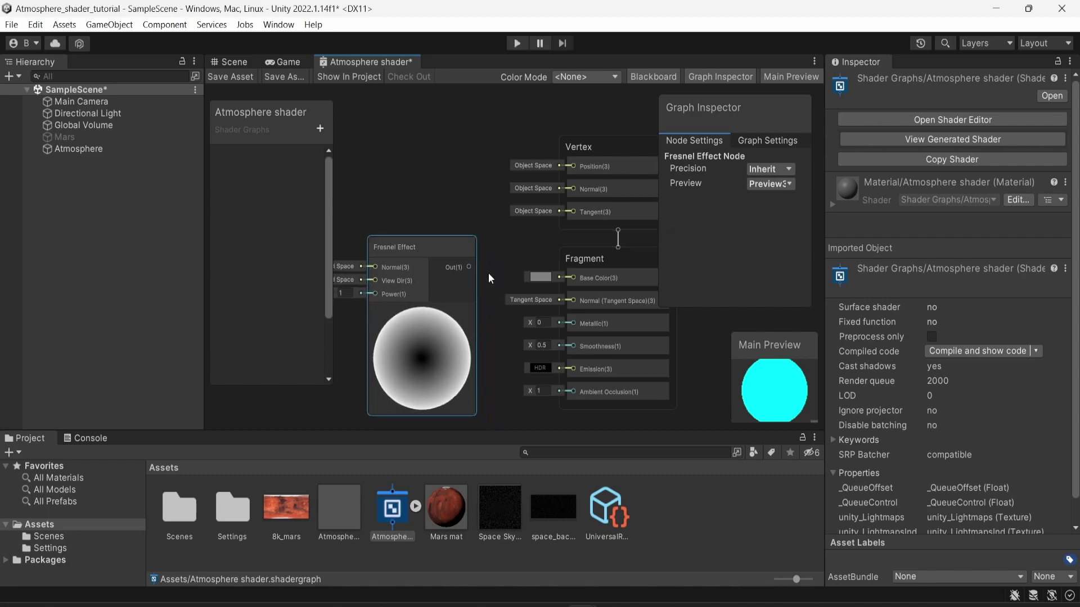
drag(470, 267, 572, 325)
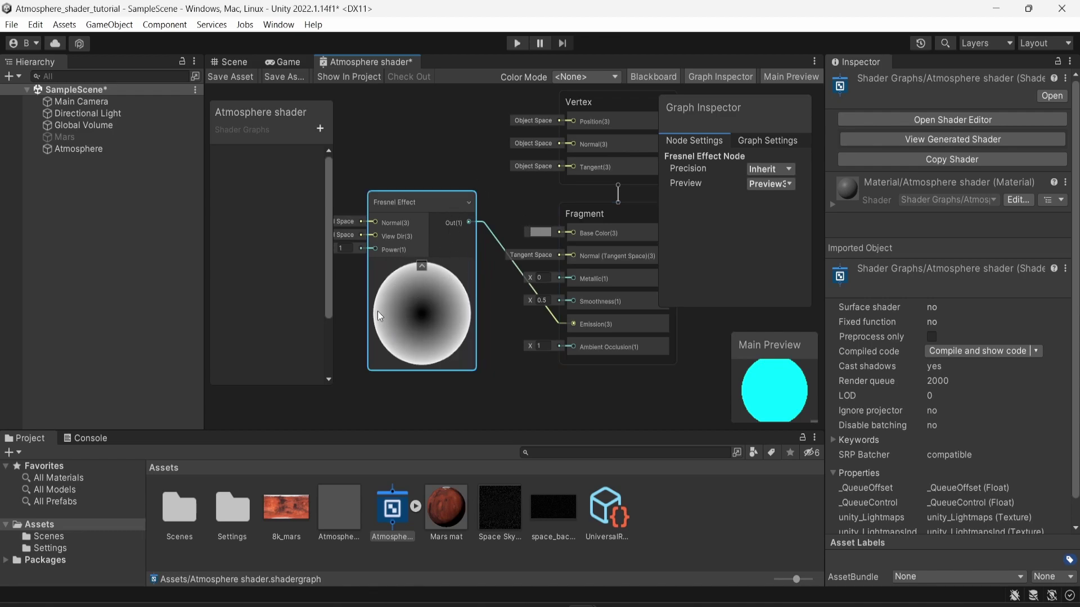
middle_drag(377, 311, 413, 289)
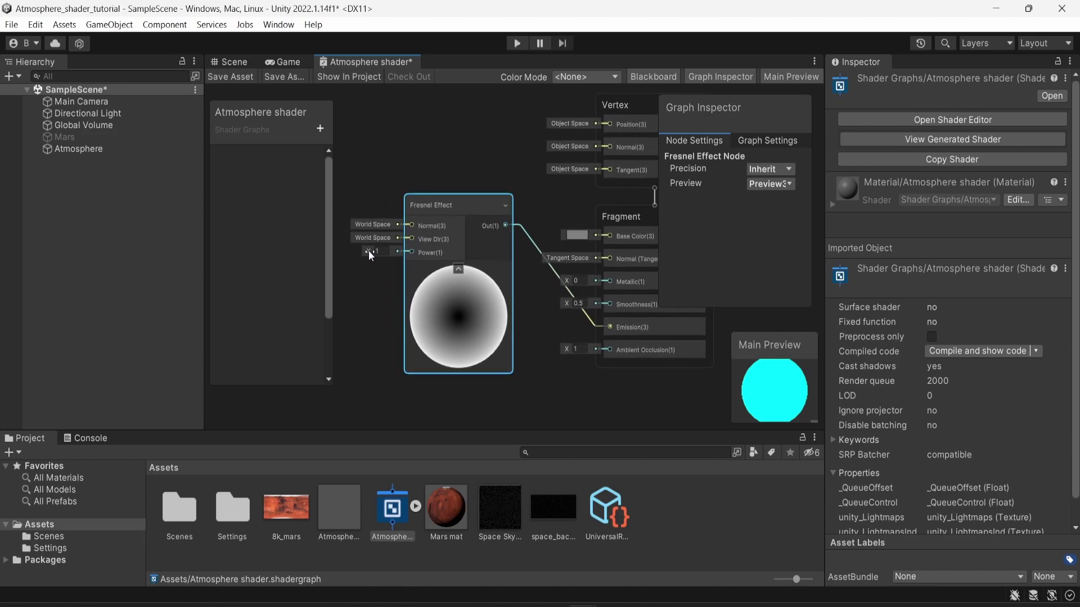
Raise the Fresnel Power to thin the rim, save the shader, and view the Scene
drag(368, 250, 380, 248)
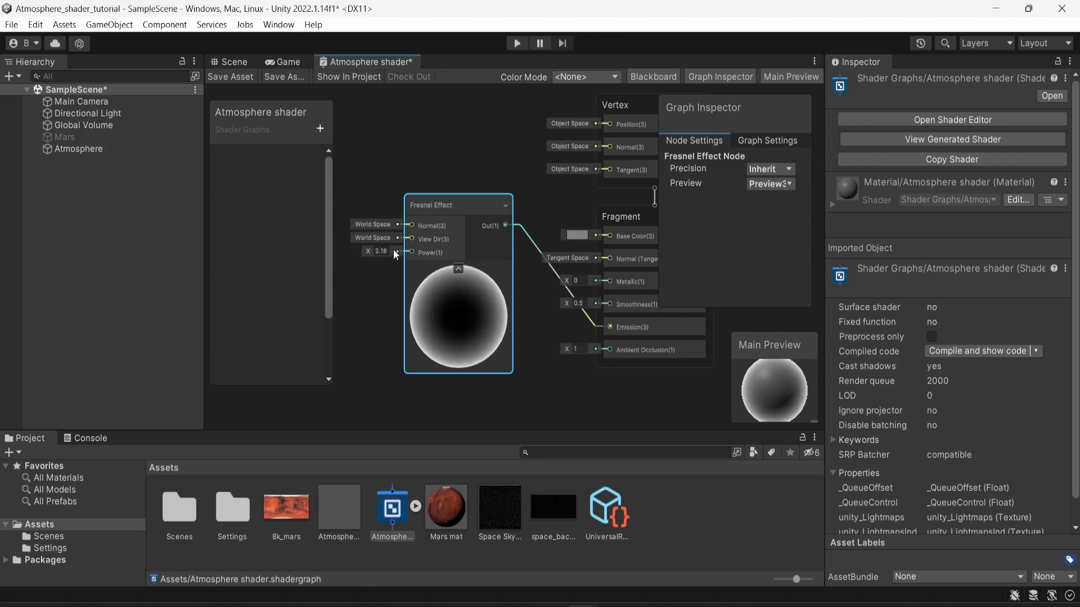
drag(402, 249, 452, 245)
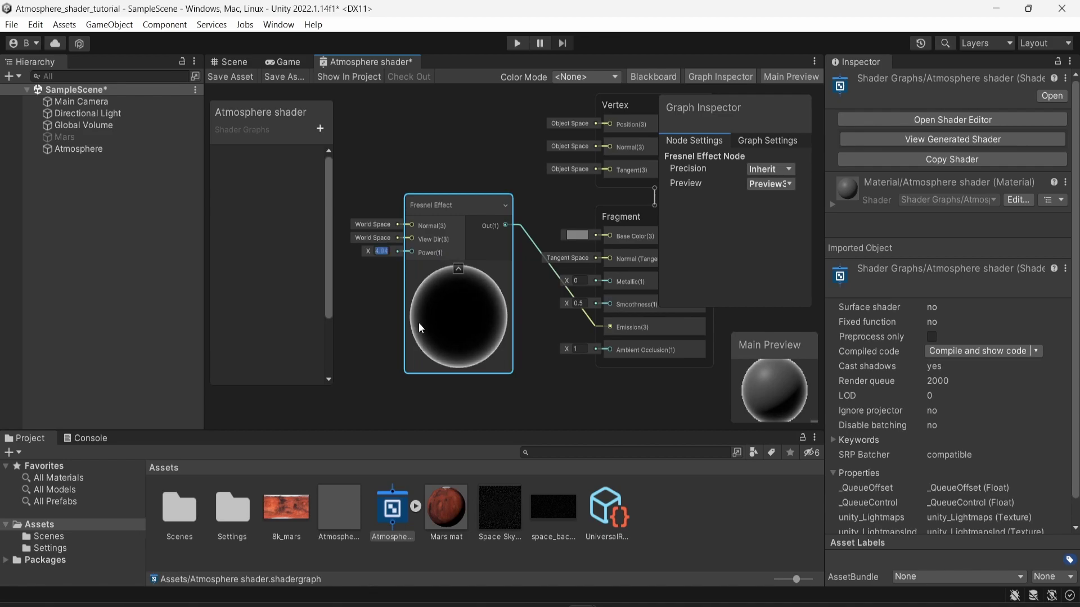
click(237, 76)
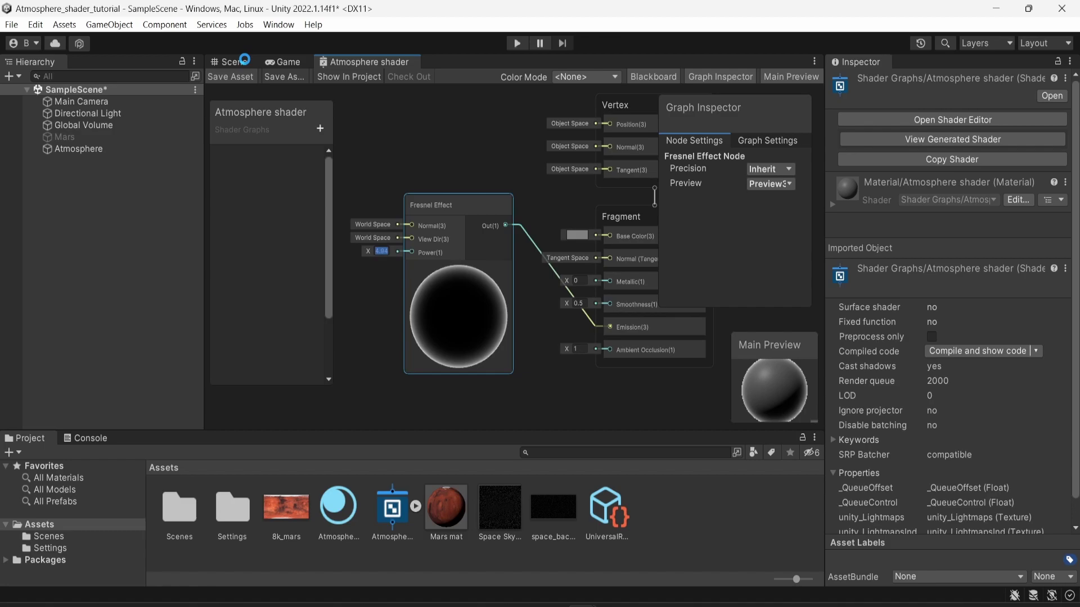
click(238, 62)
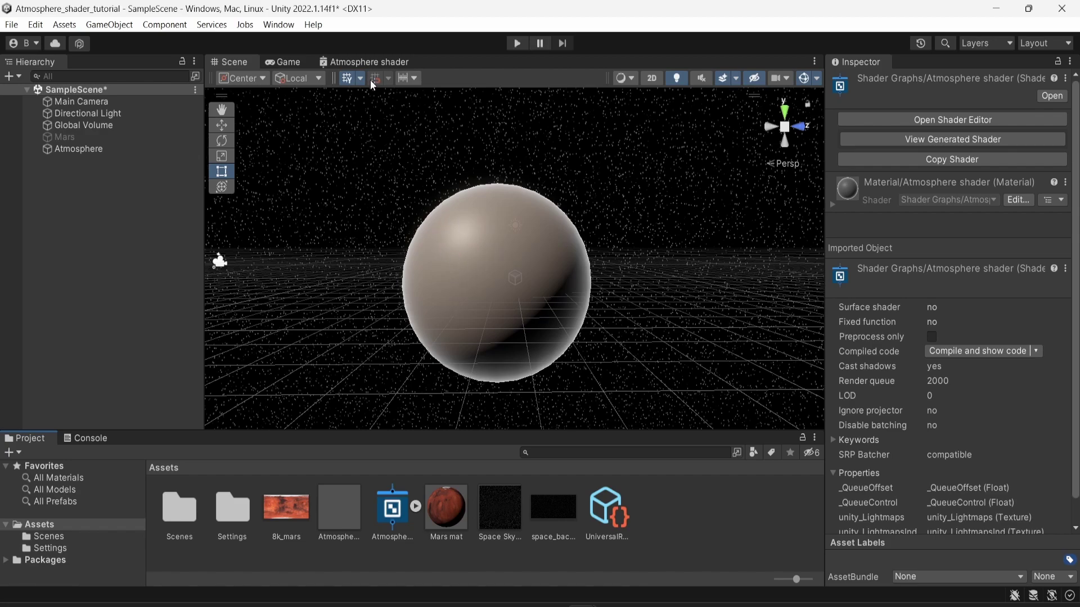
Set Smoothness to 0, save, check the sphere, then select the Fresnel Effect node (Power 4.94)
click(363, 67)
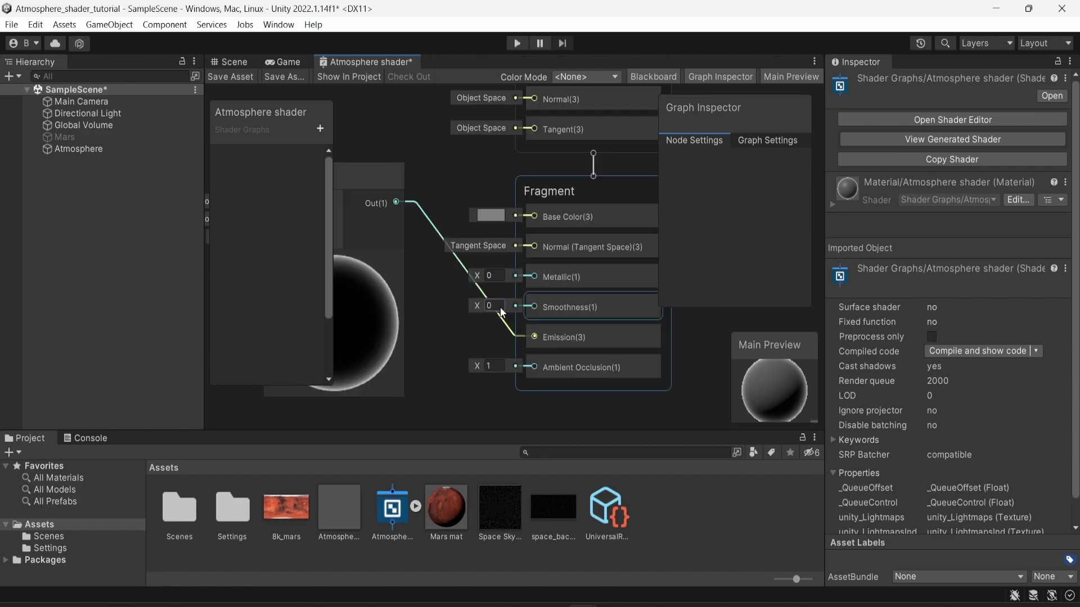
click(230, 77)
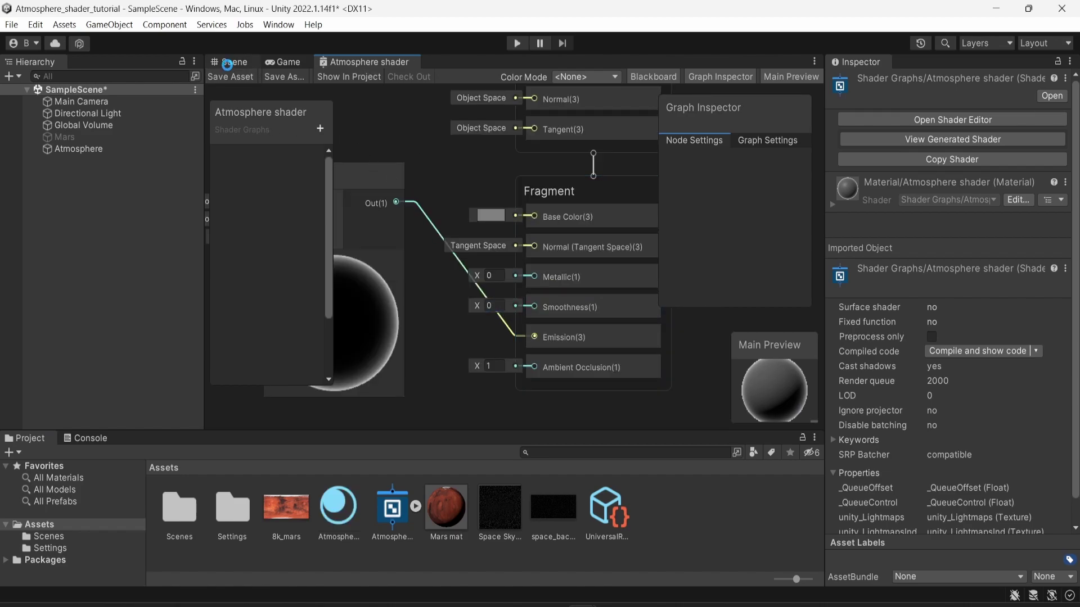
click(228, 62)
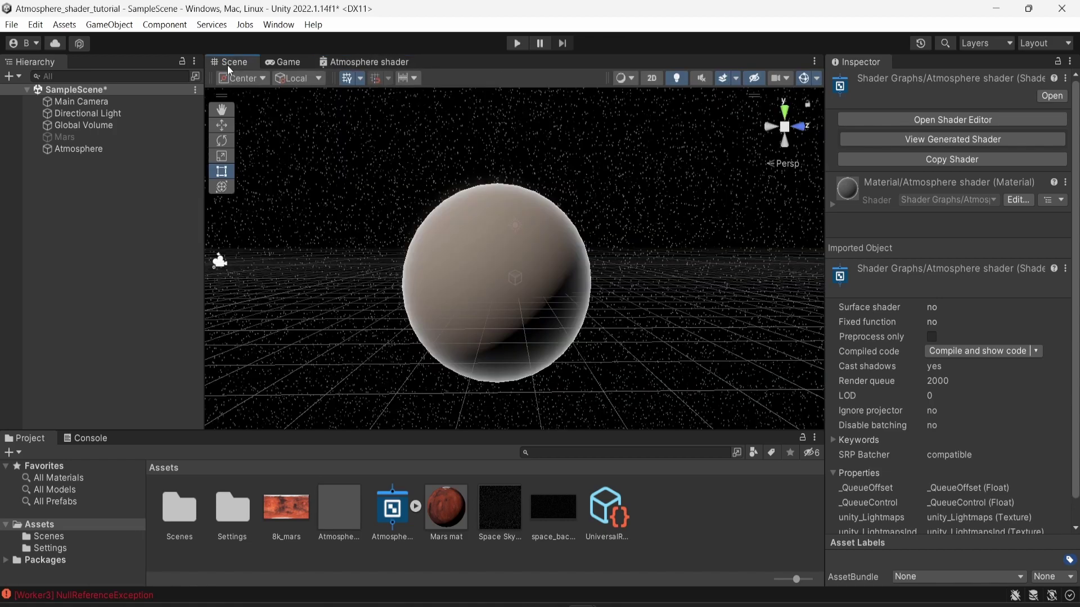
click(375, 62)
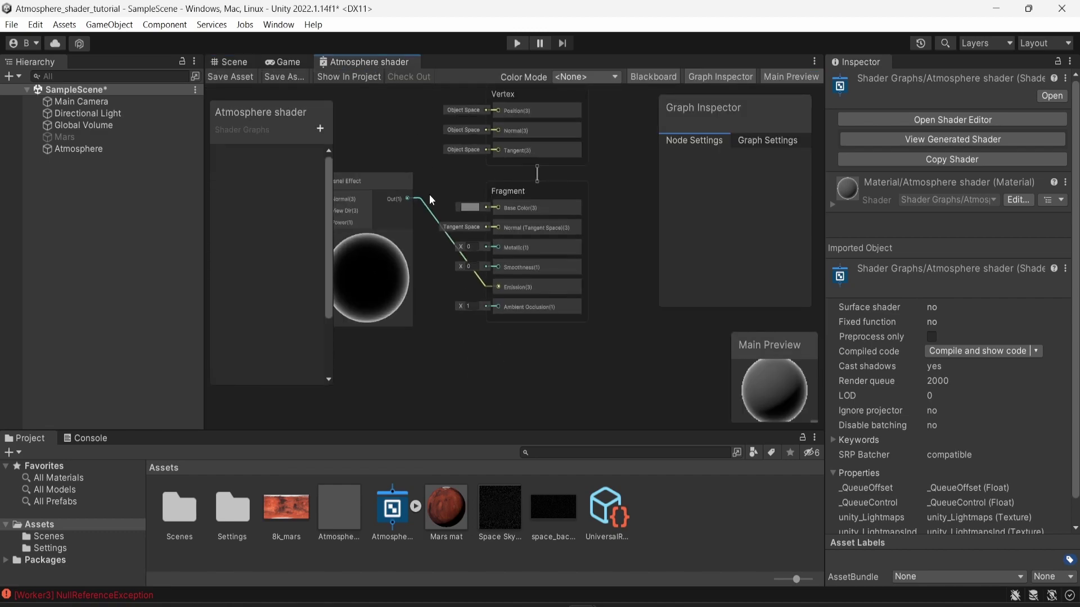
scroll(429, 194, down, 3)
click(491, 225)
scroll(491, 241, up, 2)
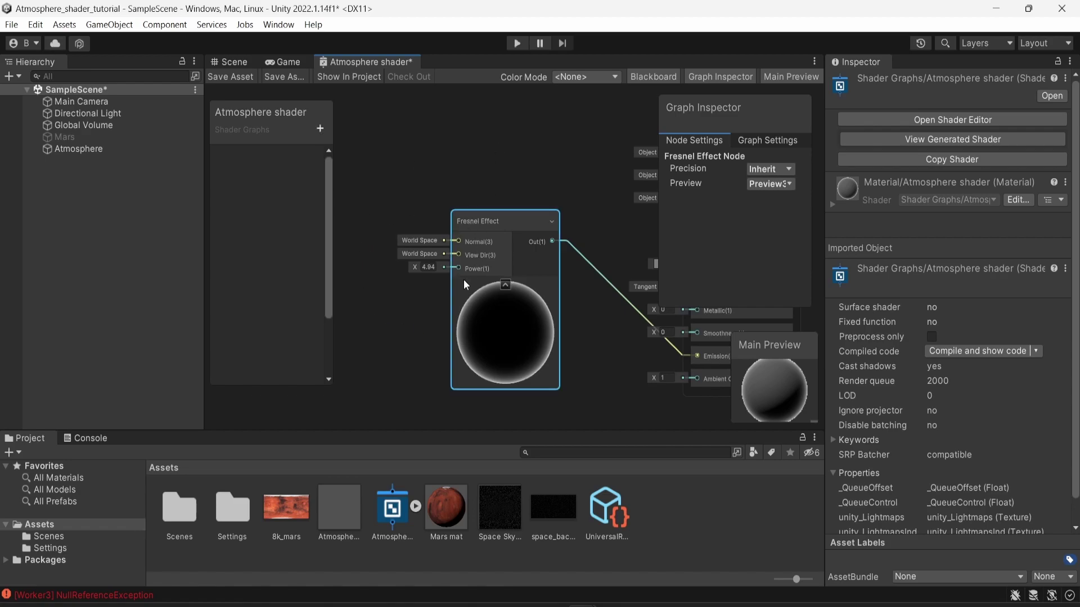
Add a Float property to the Blackboard and name it AtmosphereSize
click(319, 128)
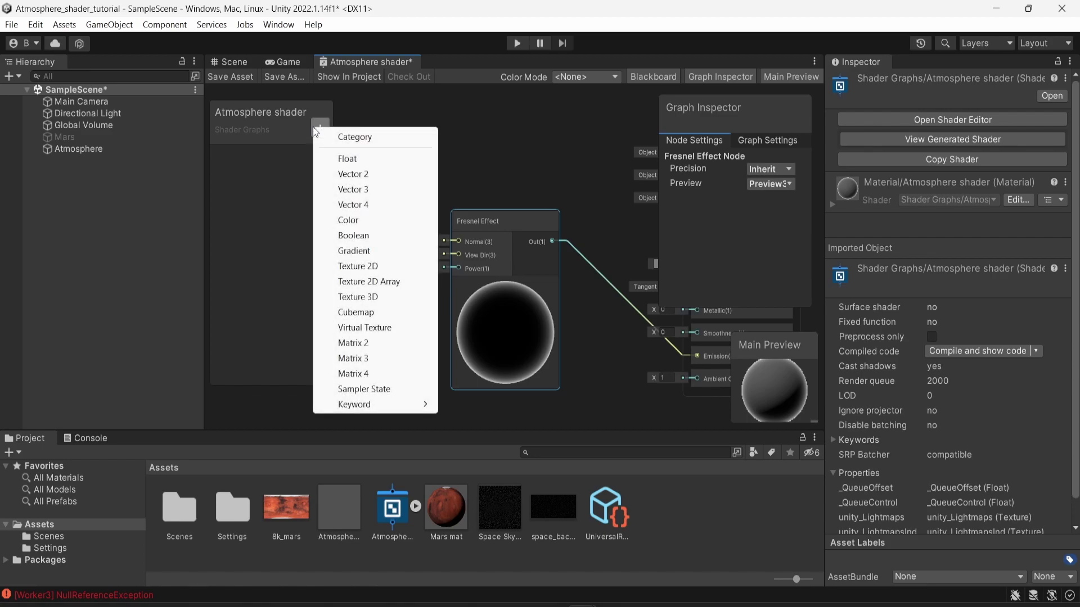
click(345, 159)
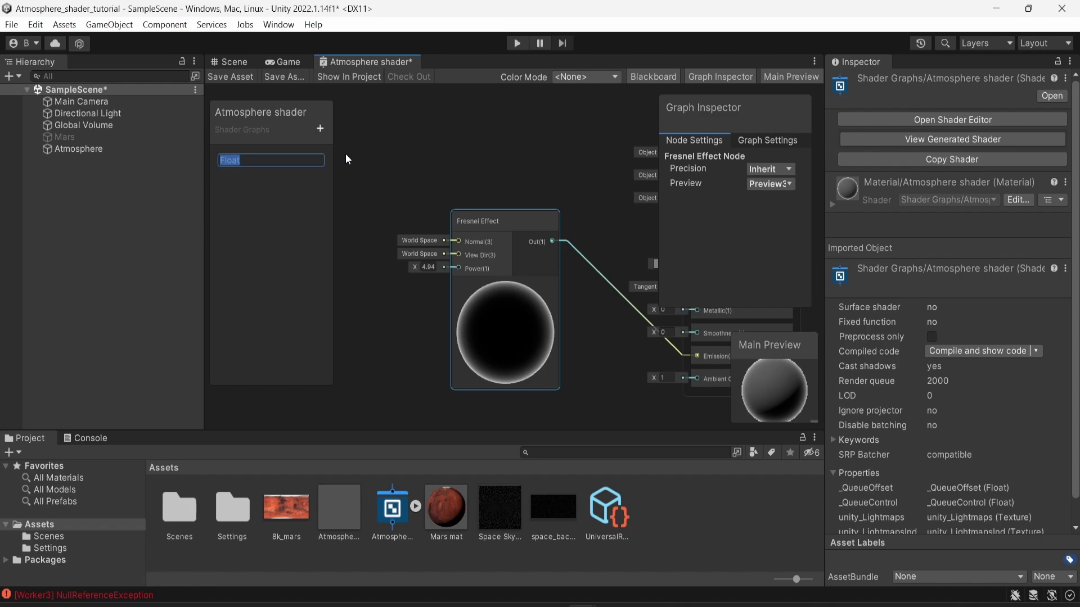
text(AtmosphereSize)
Place AtmosphereSize in the graph, wire it to Fresnel Power, default it to 5, and save
key(Return)
drag(272, 154, 338, 291)
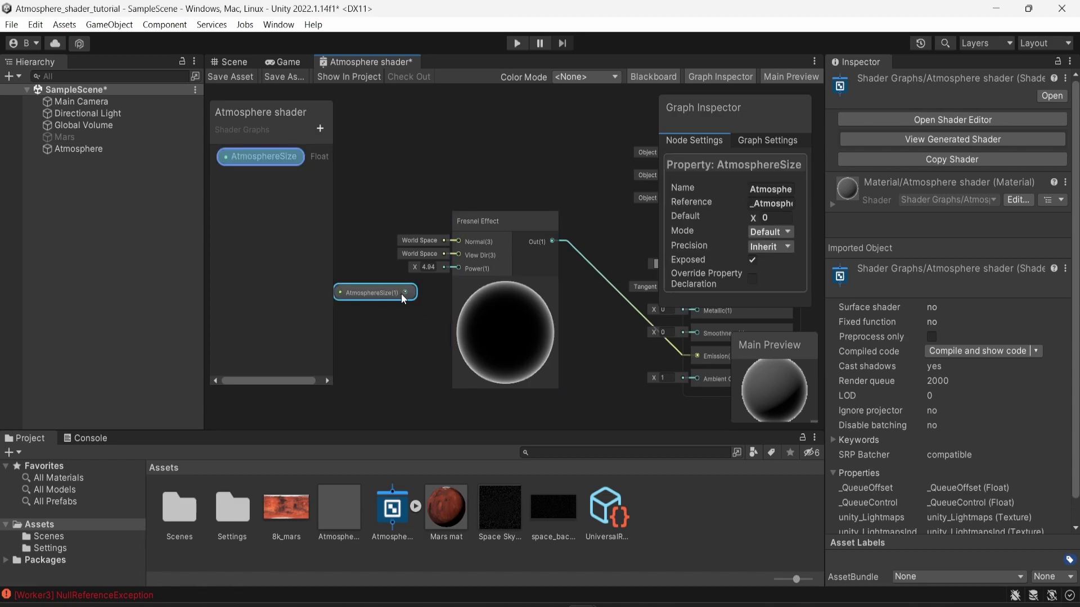
drag(405, 292, 460, 268)
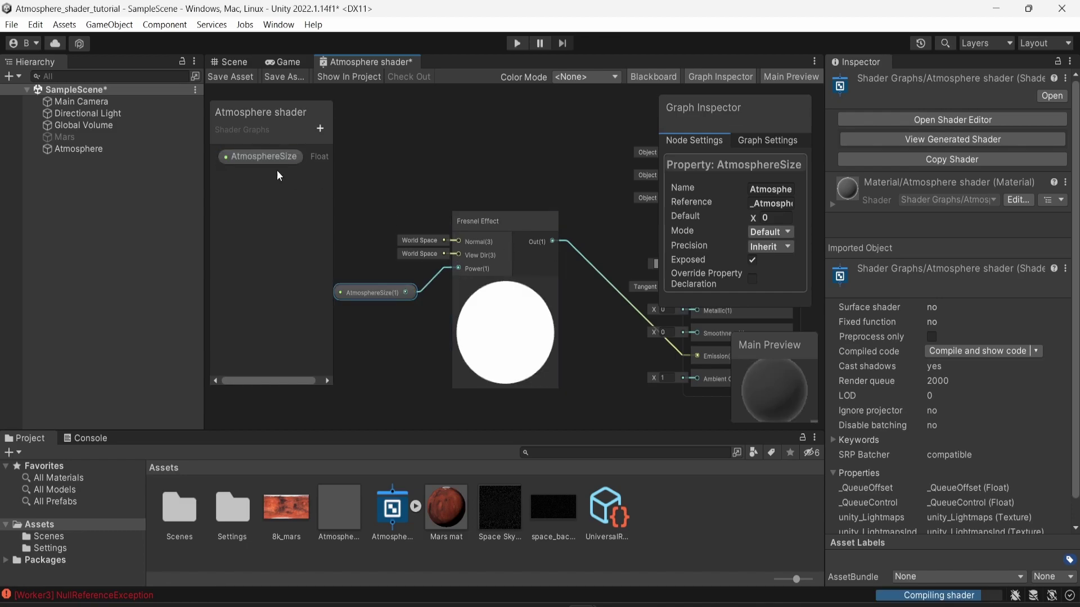
click(774, 218)
text(5)
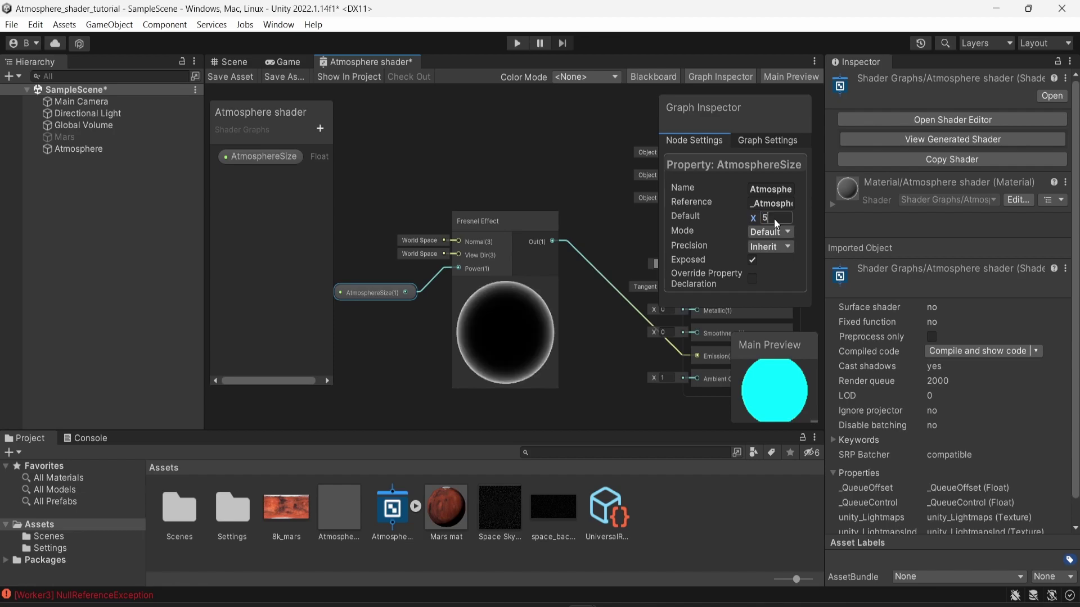
scroll(633, 239, down, 1)
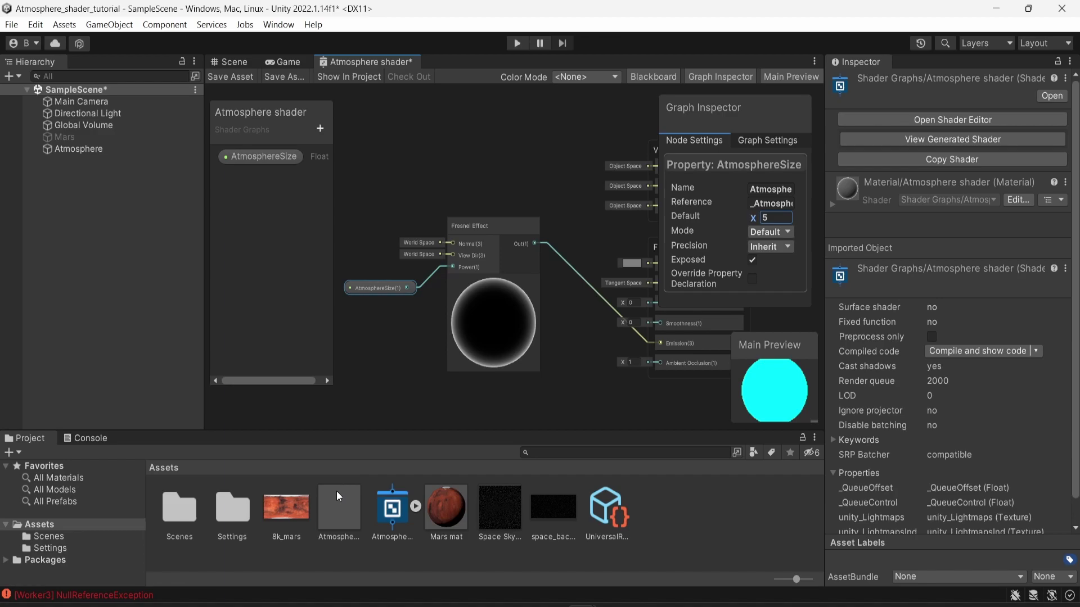
click(240, 77)
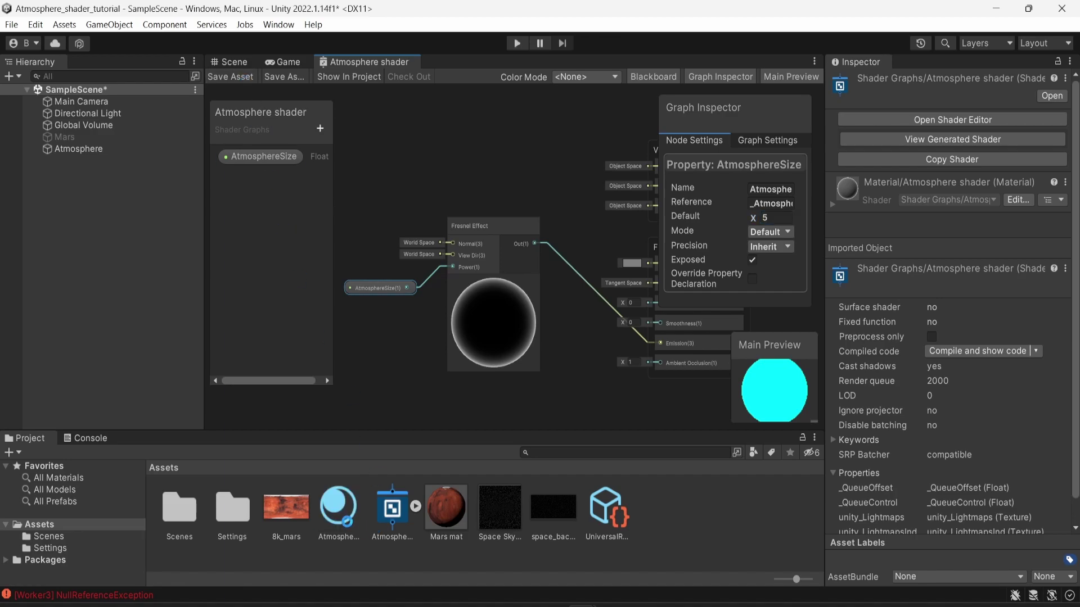
Test AtmosphereSize values on Atmosphere mat, leave it at 5, then select the AtmosphereSize node
click(343, 519)
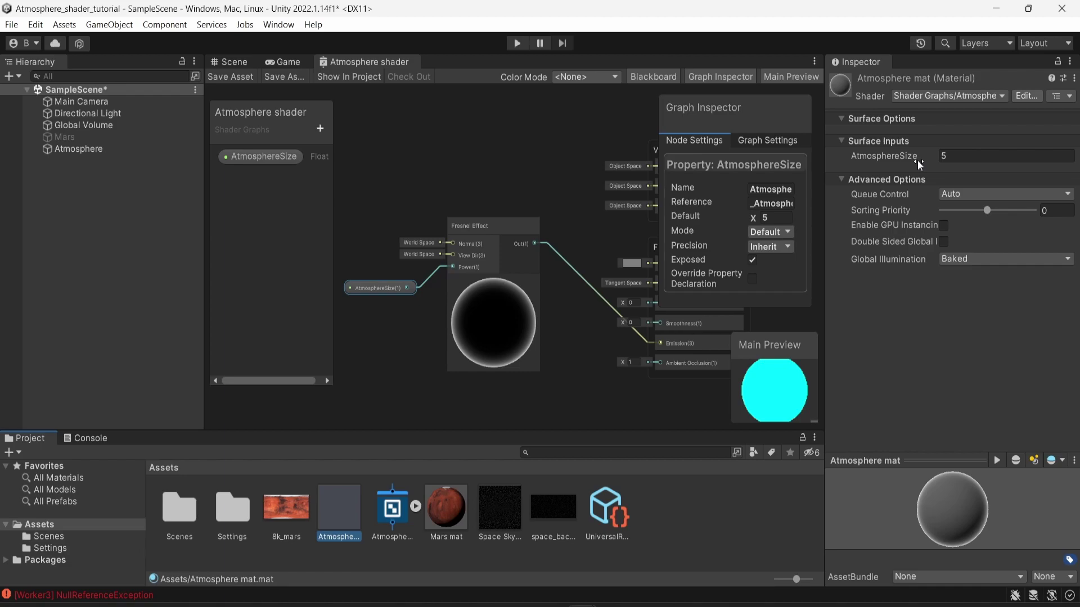
drag(934, 154, 911, 163)
text(5)
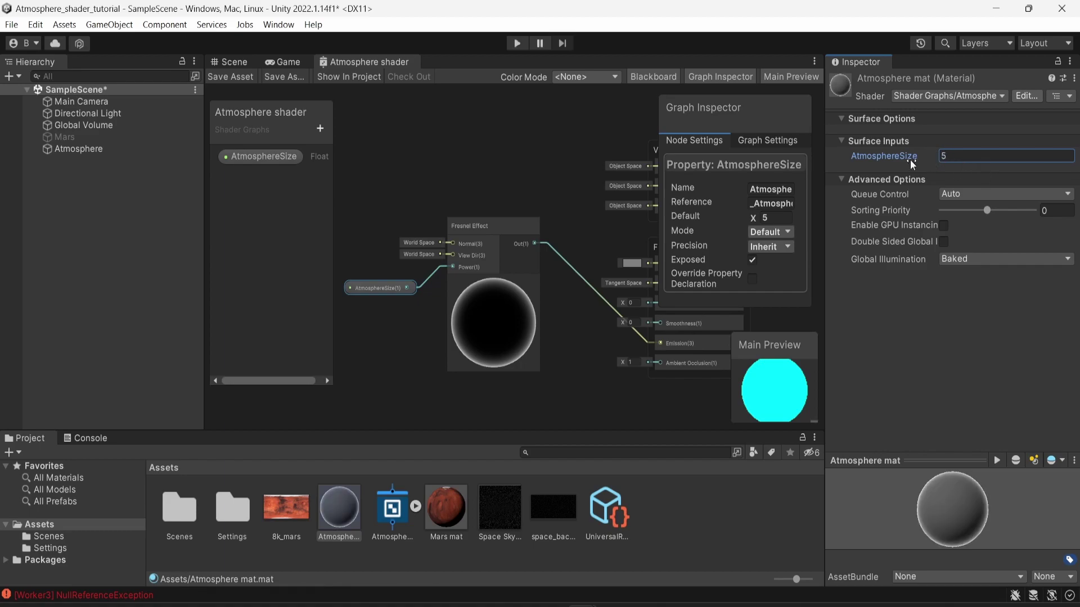
click(432, 191)
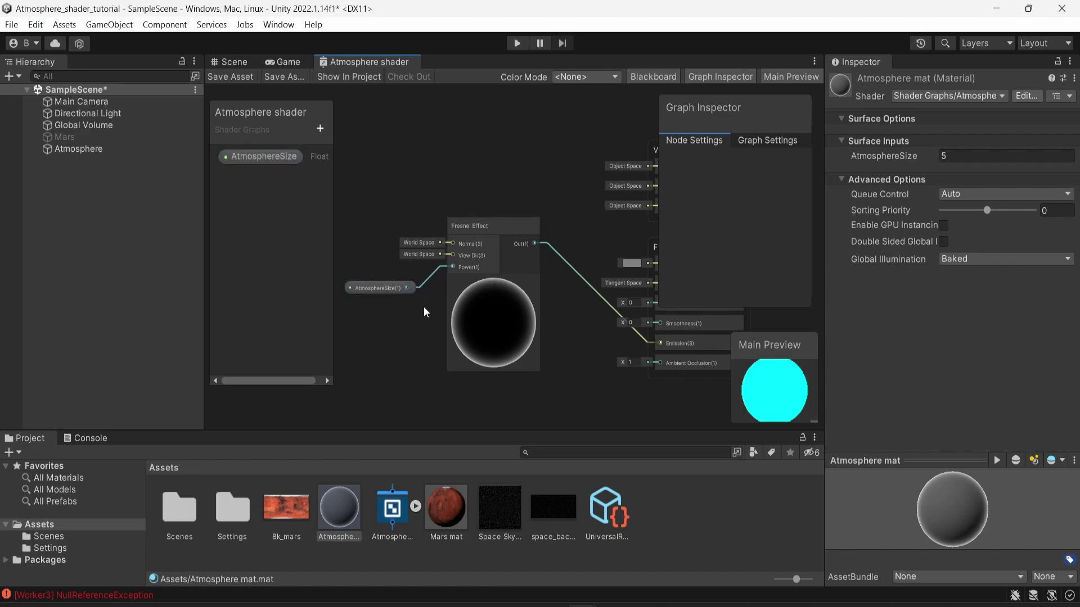
drag(366, 219, 473, 303)
Add a Multiply node to the shader graph
scroll(573, 234, up, 1)
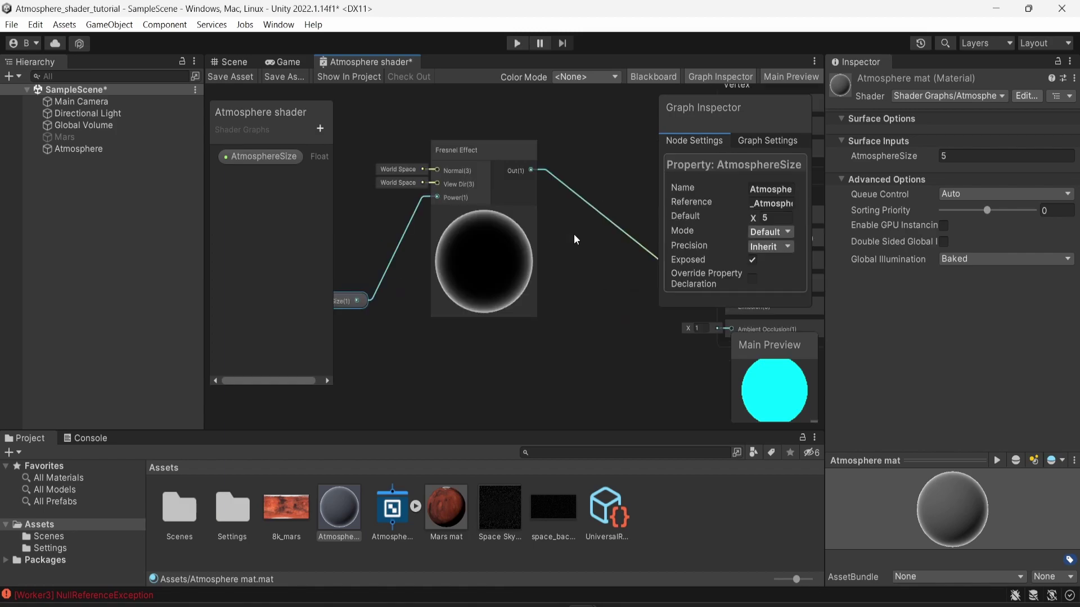
right_click(579, 240)
click(582, 243)
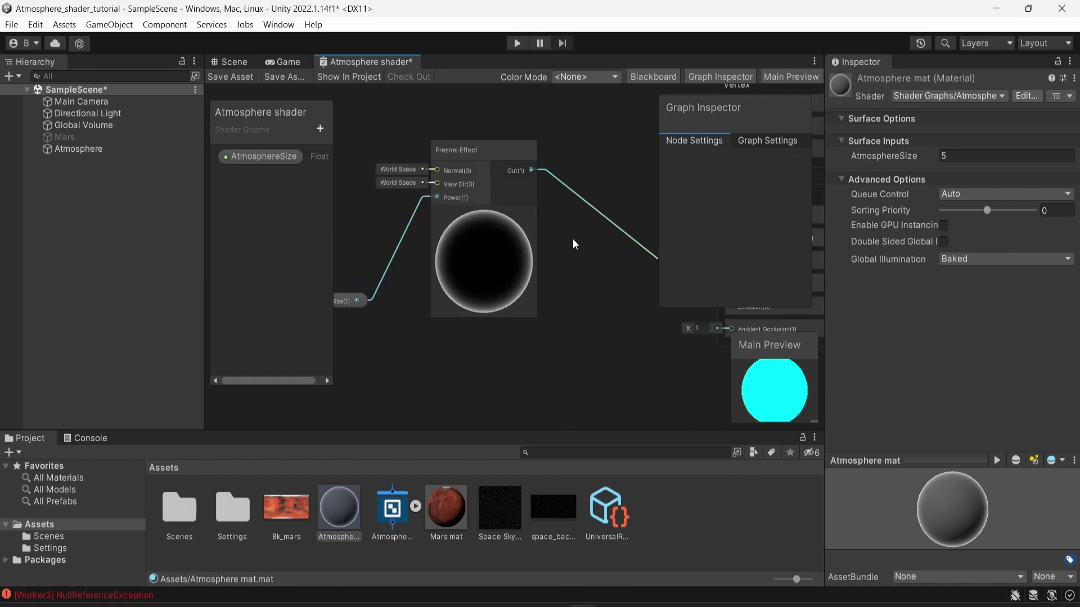
text(multiply)
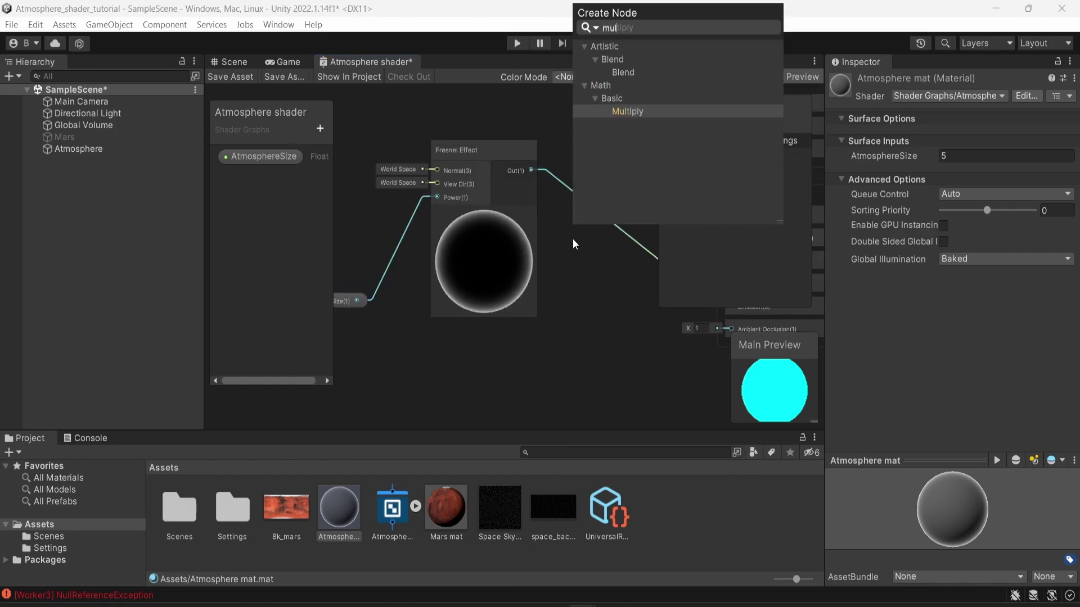
key(Return)
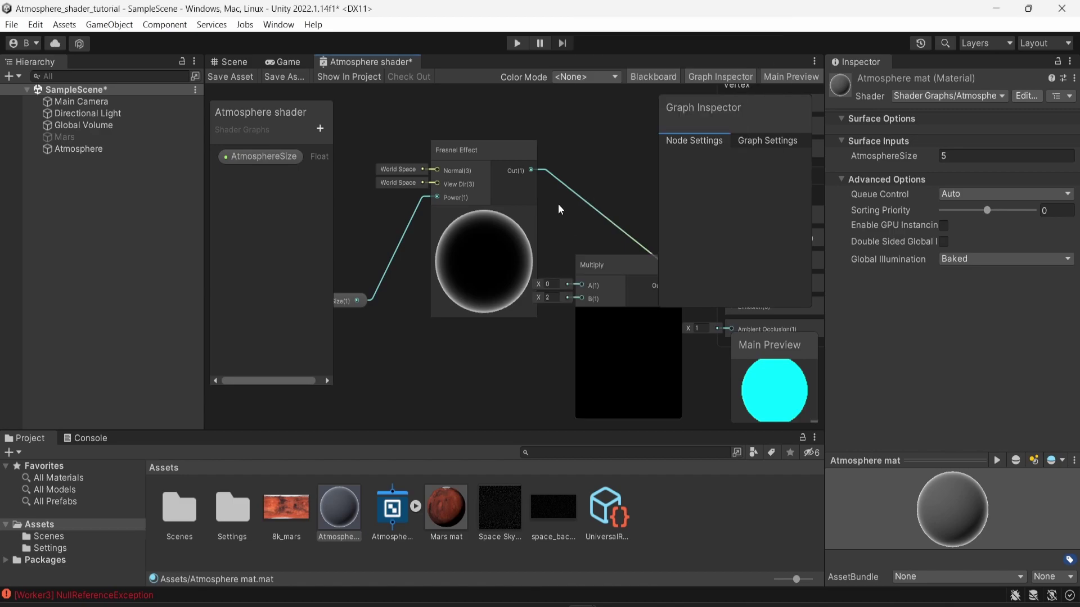
Rearrange the Fresnel and AtmosphereSize nodes and wire AtmosphereSize into Multiply's B input
drag(518, 190, 585, 288)
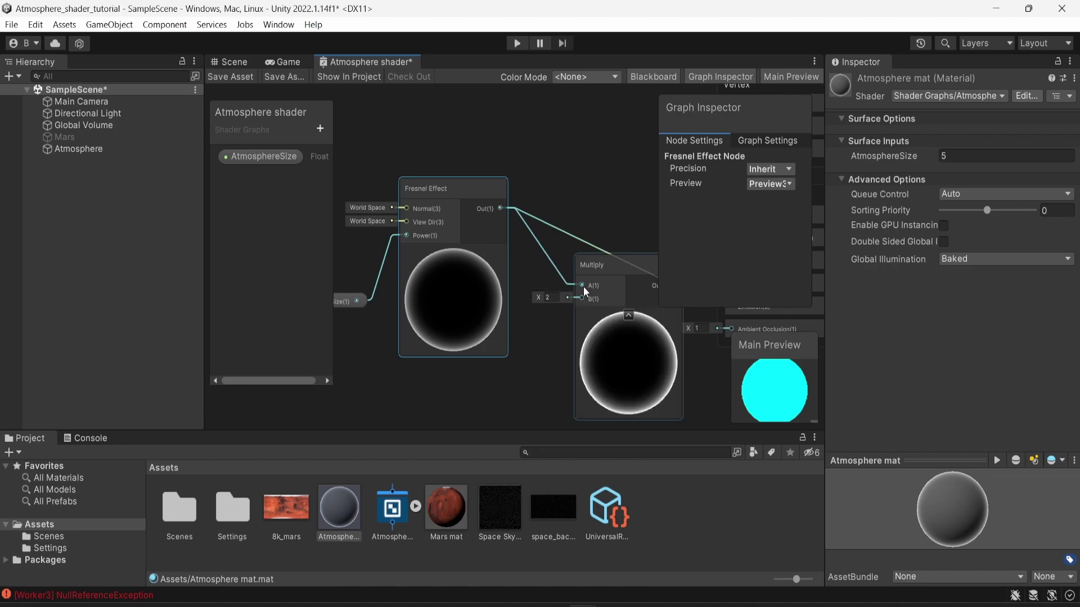
scroll(457, 312, down, 1)
drag(356, 313, 355, 372)
middle_drag(356, 371, 413, 353)
drag(414, 356, 621, 233)
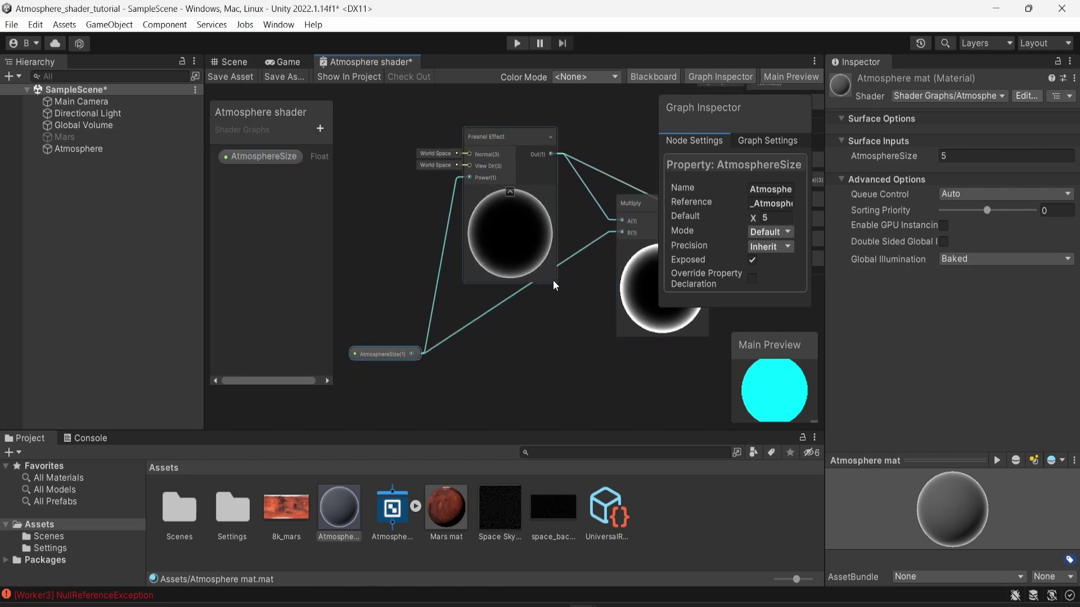
Add a reroute point on the AtmosphereSize wire and move it lower to tidy the routing
double_click(519, 292)
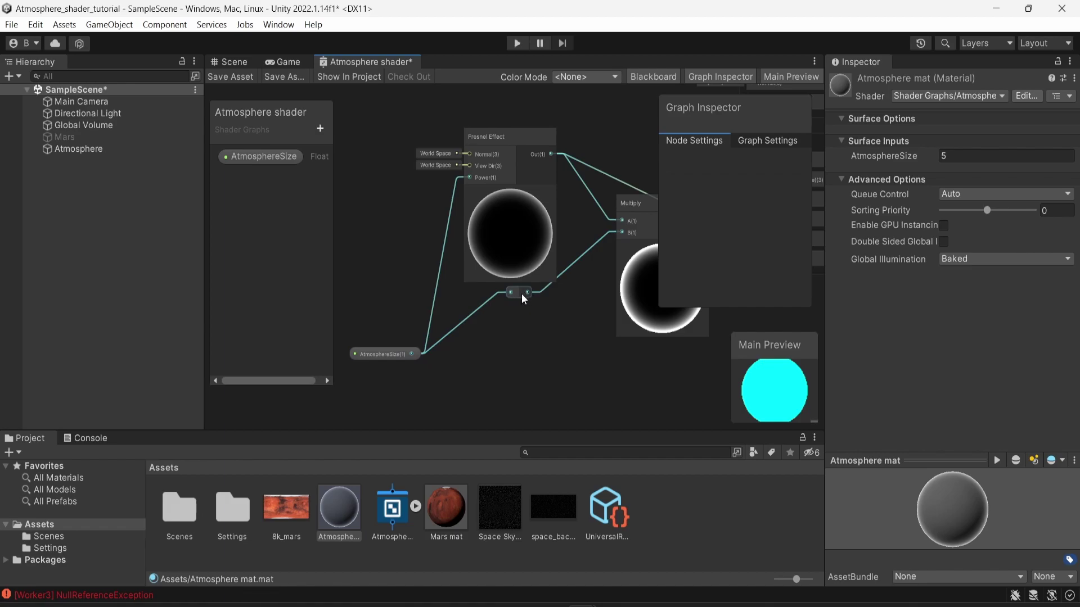
drag(522, 294, 551, 350)
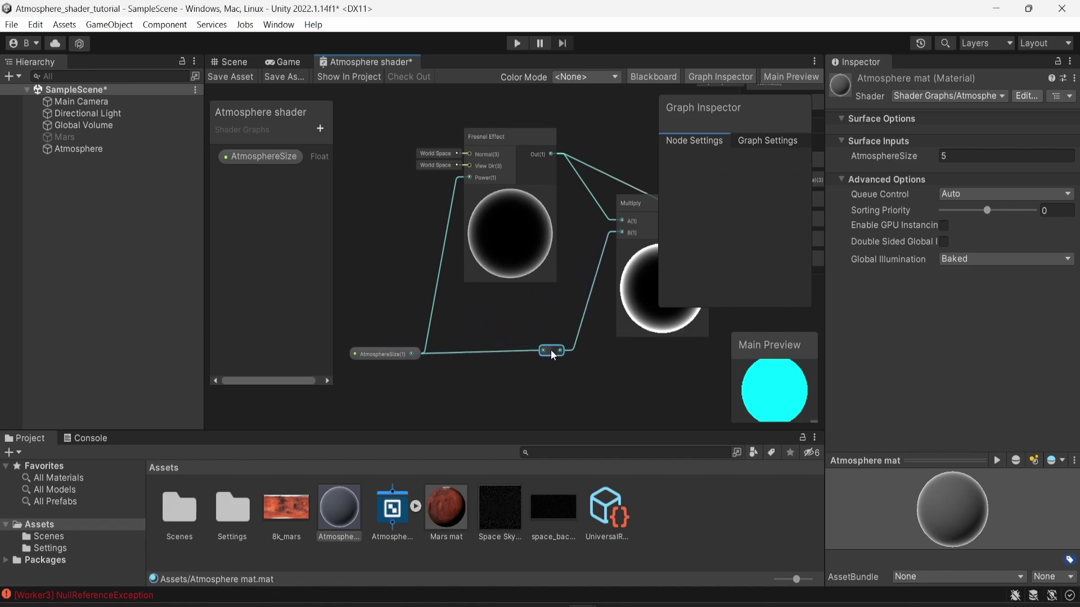
click(506, 288)
Select the Fresnel, Multiply and AtmosphereSize nodes and bring the Fragment stack into view
scroll(416, 356, down, 2)
middle_drag(416, 356, 364, 362)
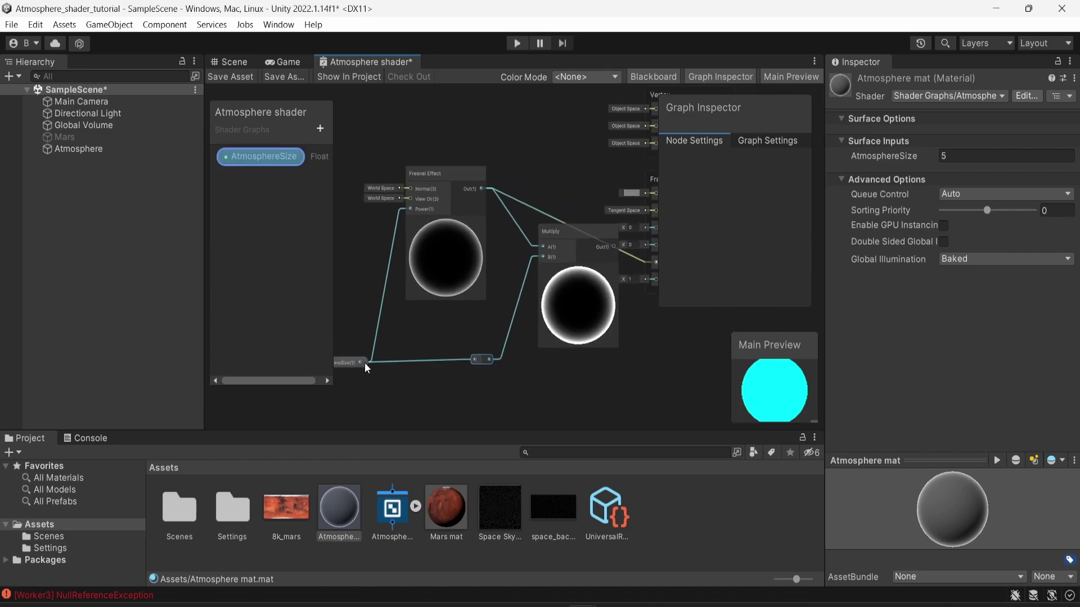
scroll(531, 228, up, 2)
drag(561, 235, 458, 183)
middle_drag(397, 305, 428, 309)
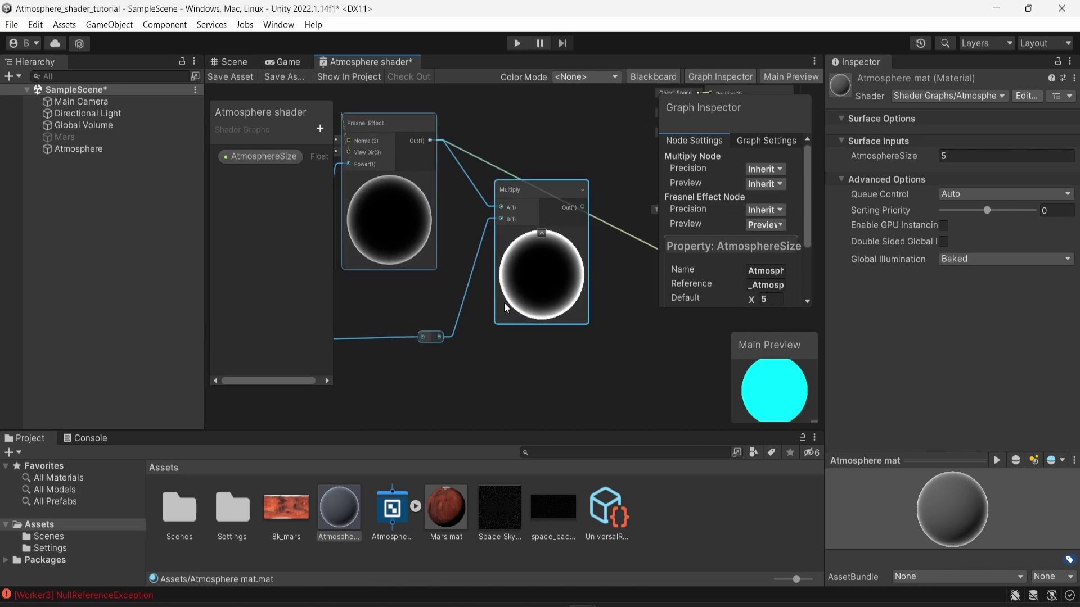
scroll(491, 270, up, 1)
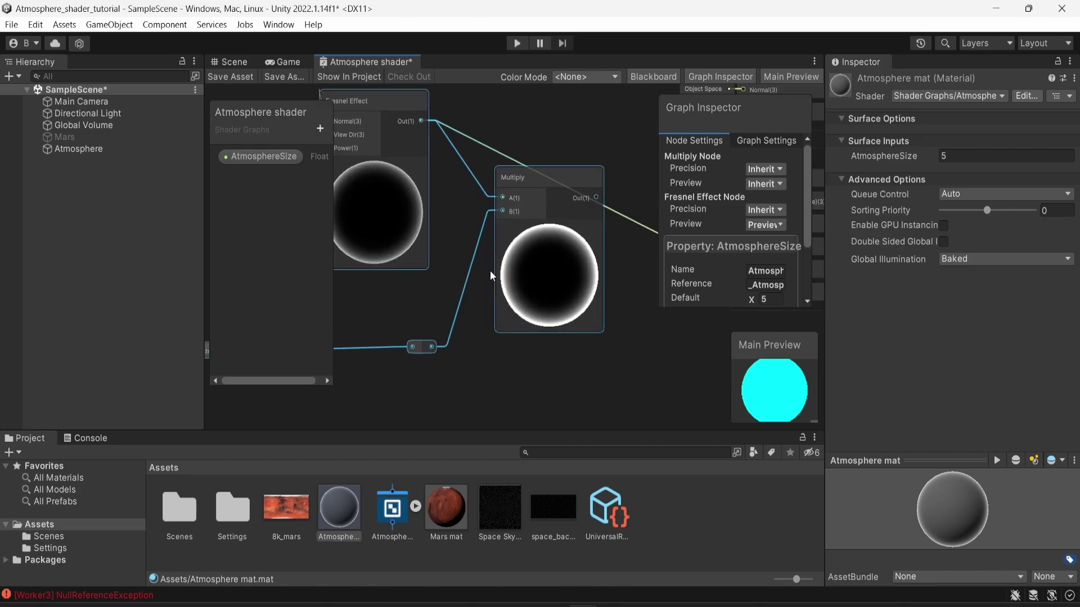
middle_drag(451, 276, 374, 274)
Connect the Multiply output to Fragment Emission and save the shader graph
scroll(471, 248, up, 2)
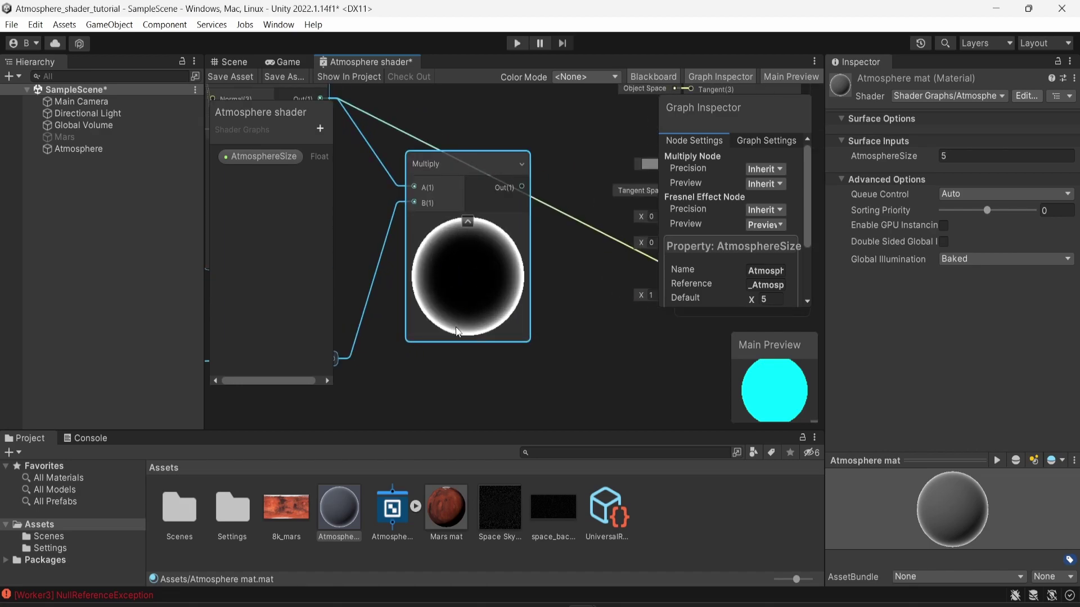
scroll(534, 219, down, 1)
scroll(554, 258, down, 1)
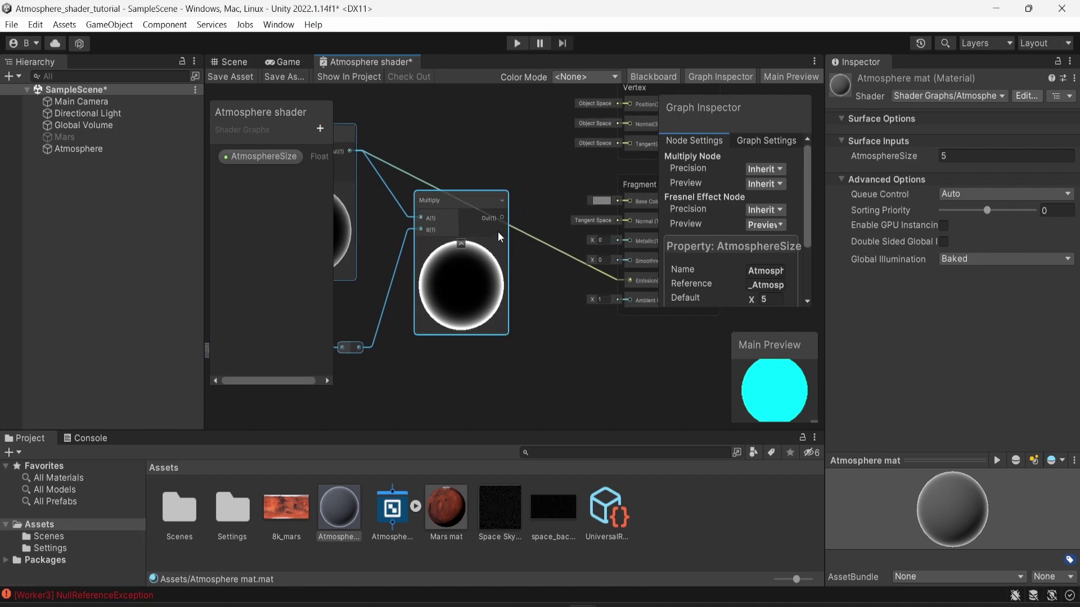
scroll(490, 282, down, 1)
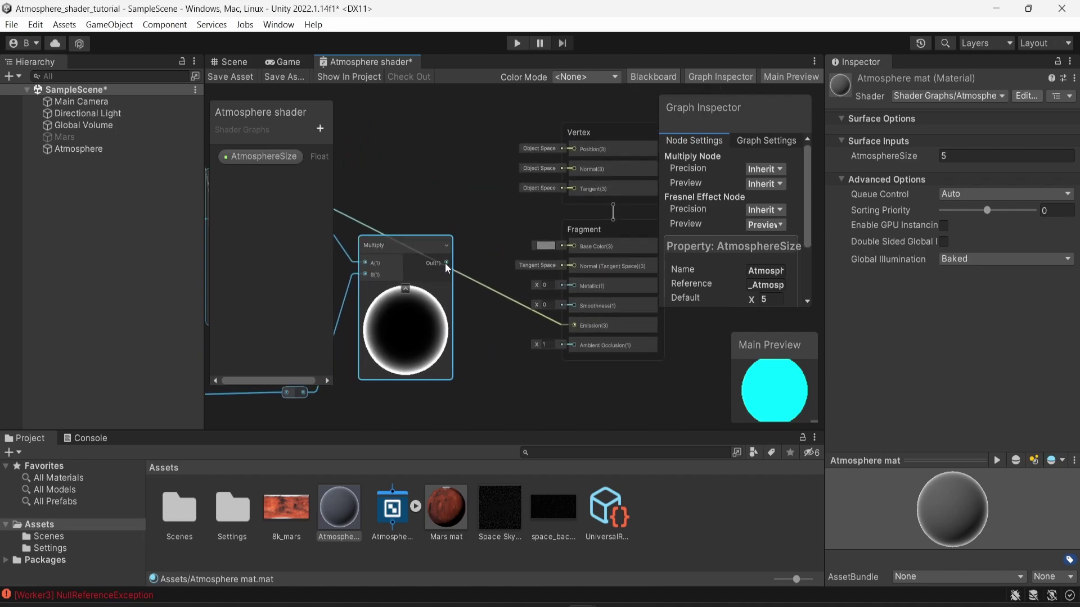
drag(444, 262, 573, 325)
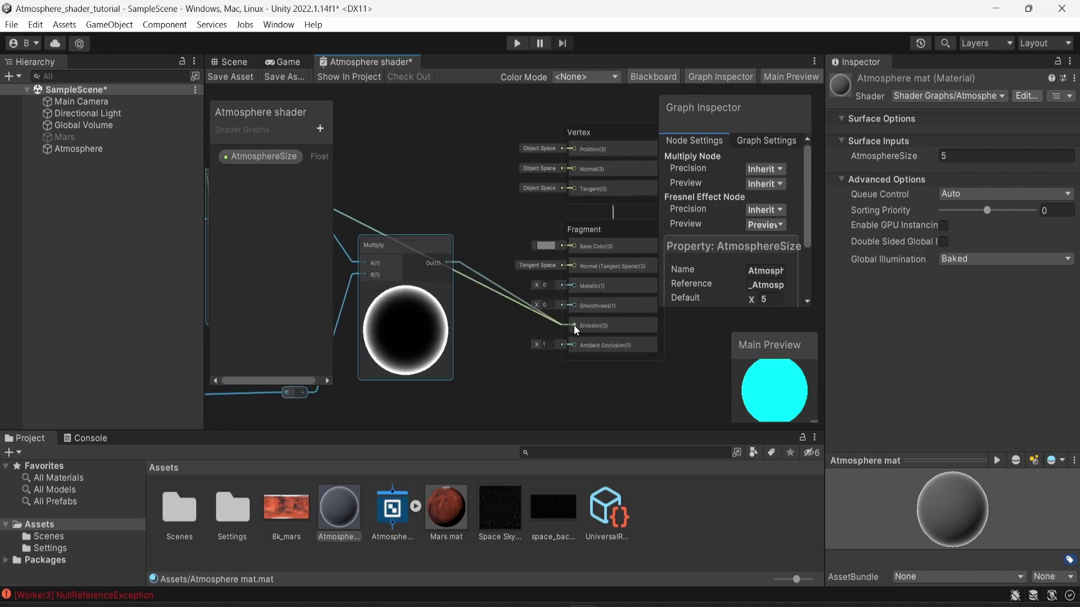
scroll(492, 320, down, 1)
click(227, 76)
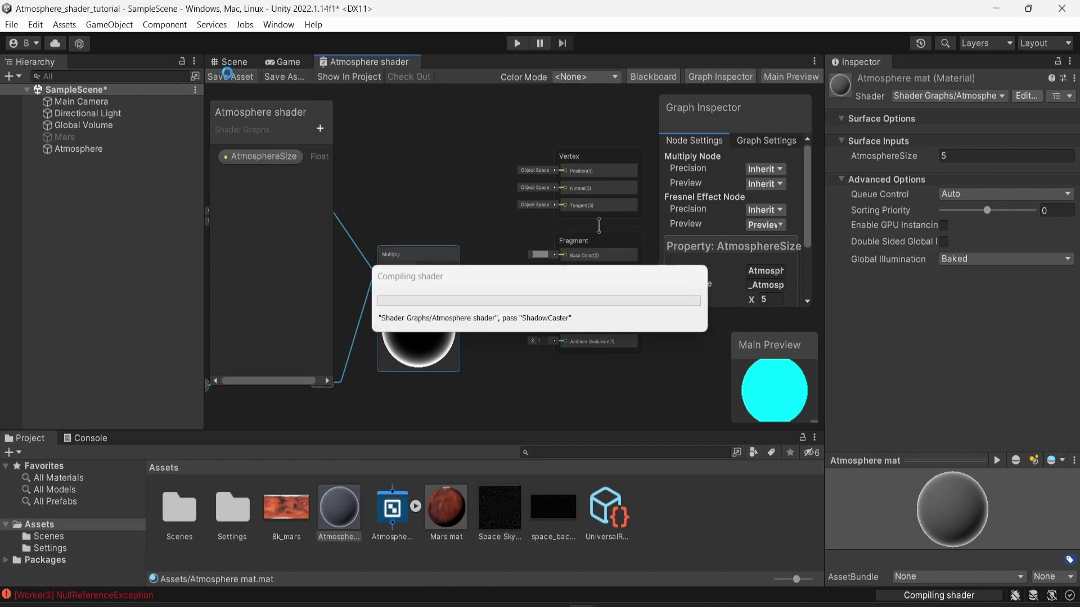
click(230, 62)
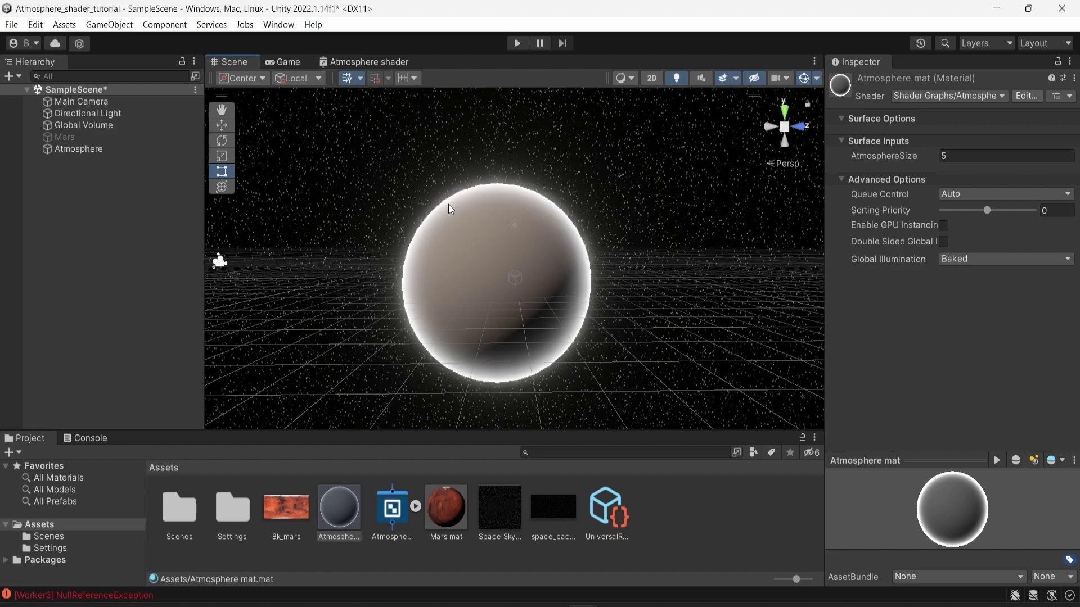
click(386, 70)
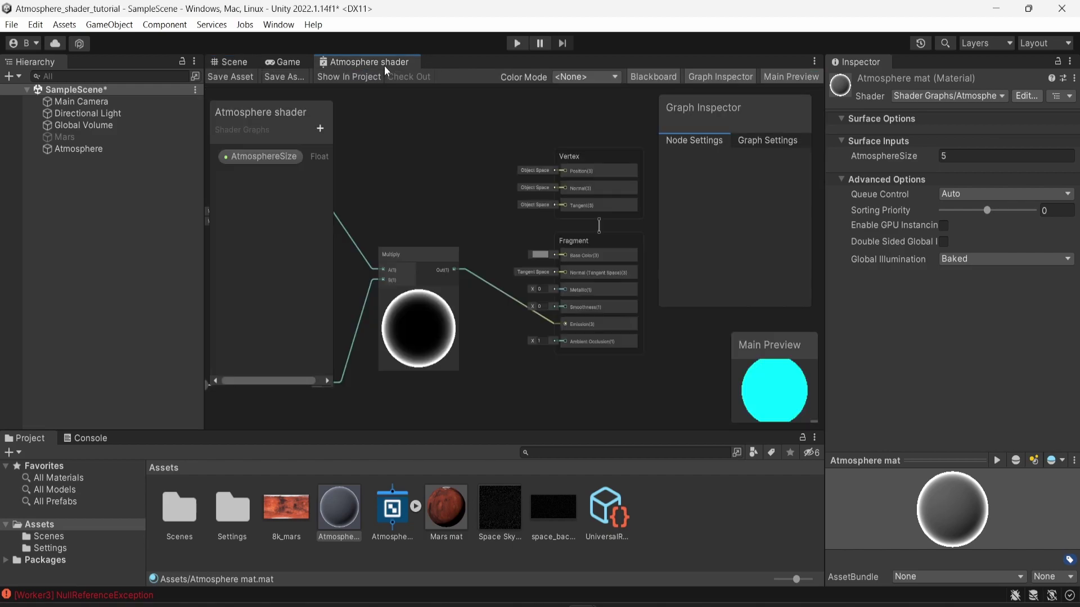
scroll(386, 204, down, 2)
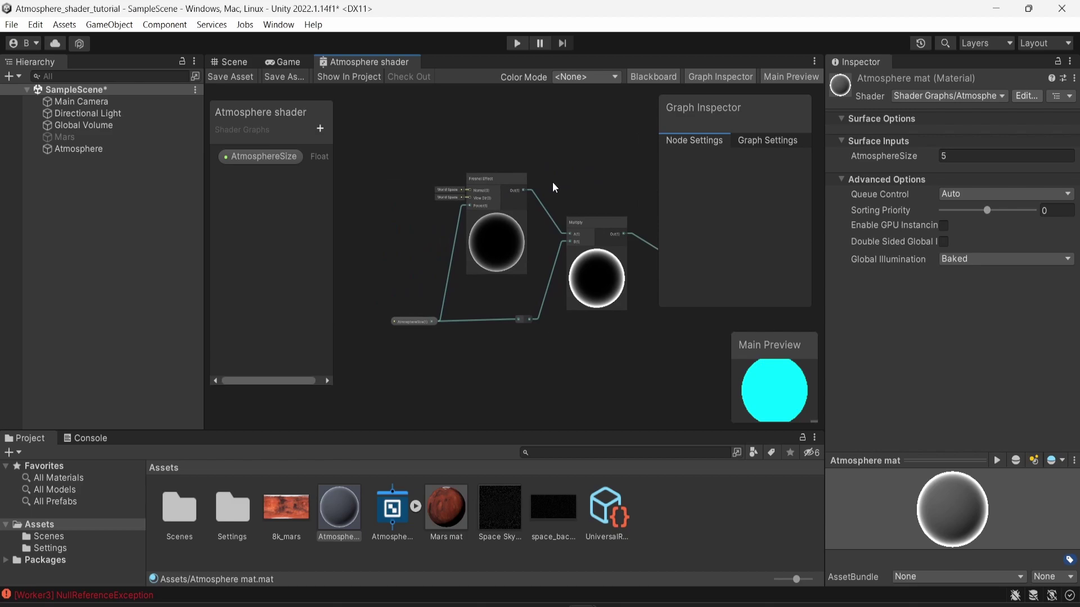
Add a new Color property named Color to the Blackboard
click(320, 128)
click(352, 223)
key(Return)
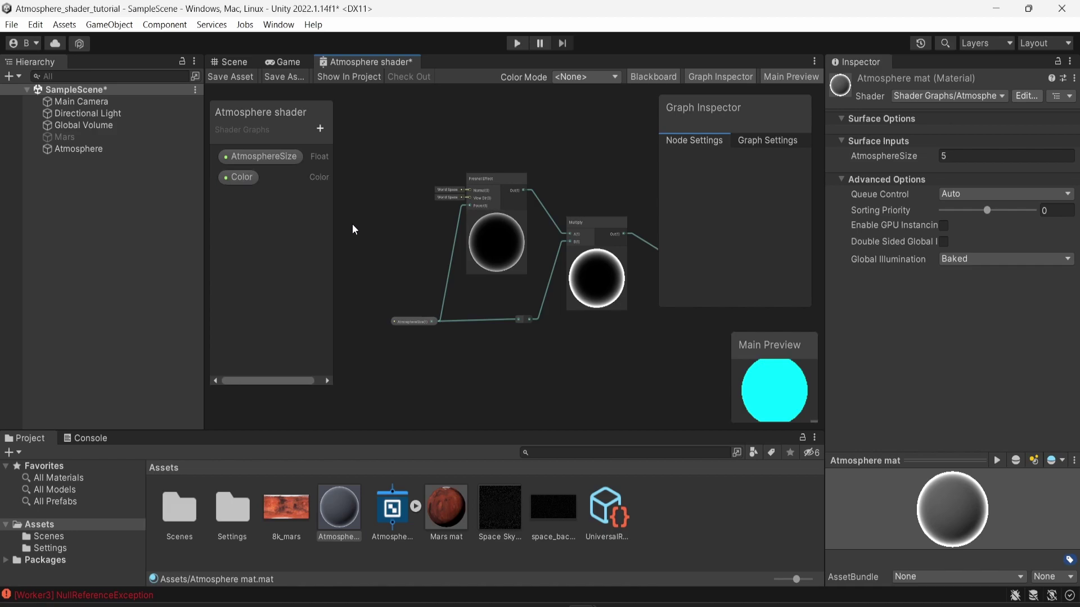
Set the Color property's Mode to HDR in the Graph Inspector
click(242, 177)
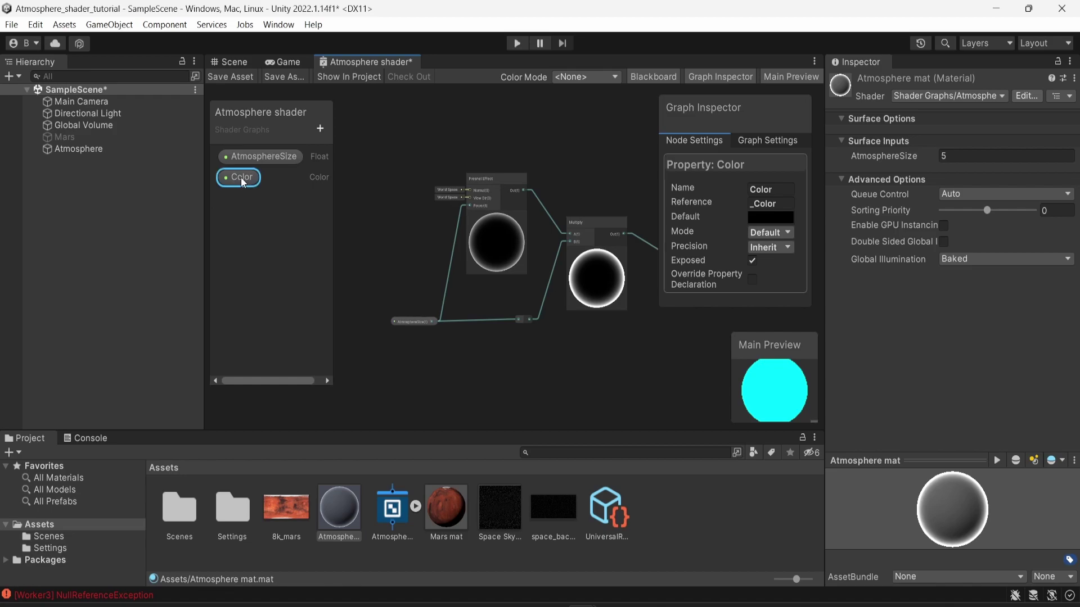
click(768, 233)
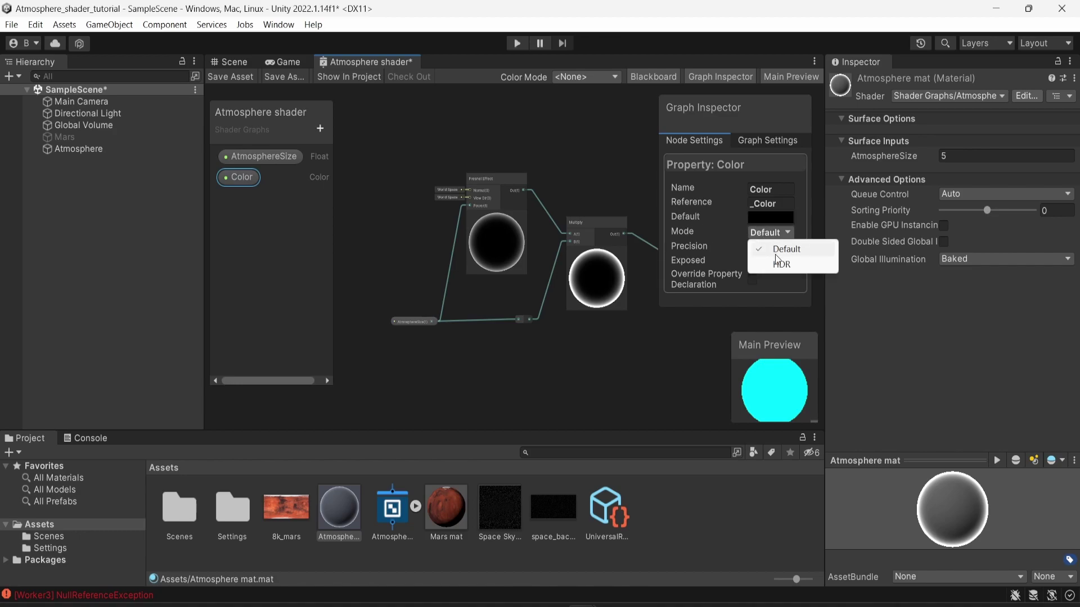
click(782, 265)
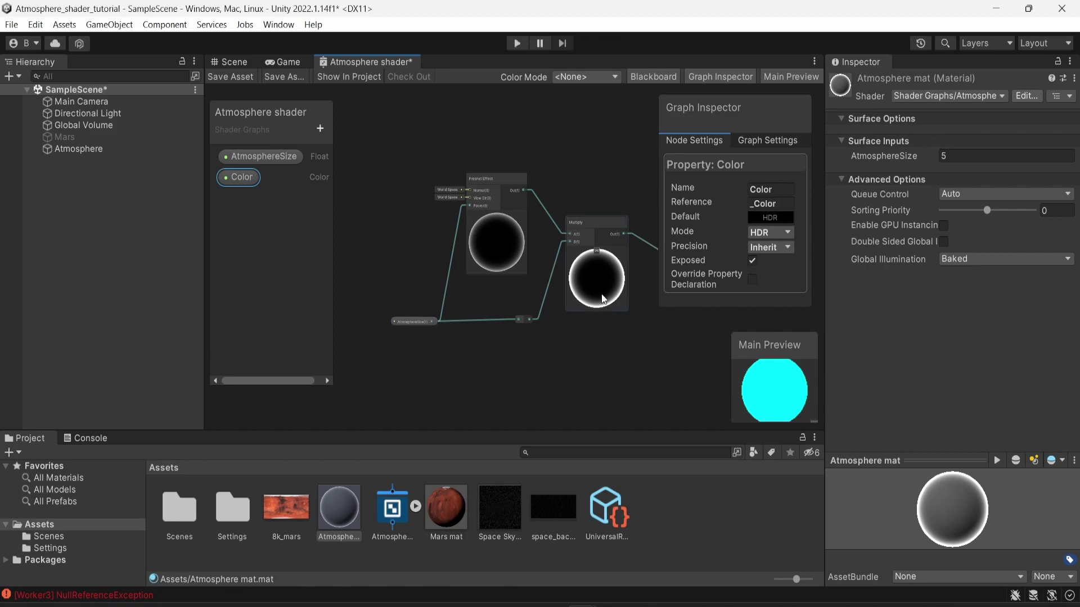
middle_drag(597, 343, 331, 276)
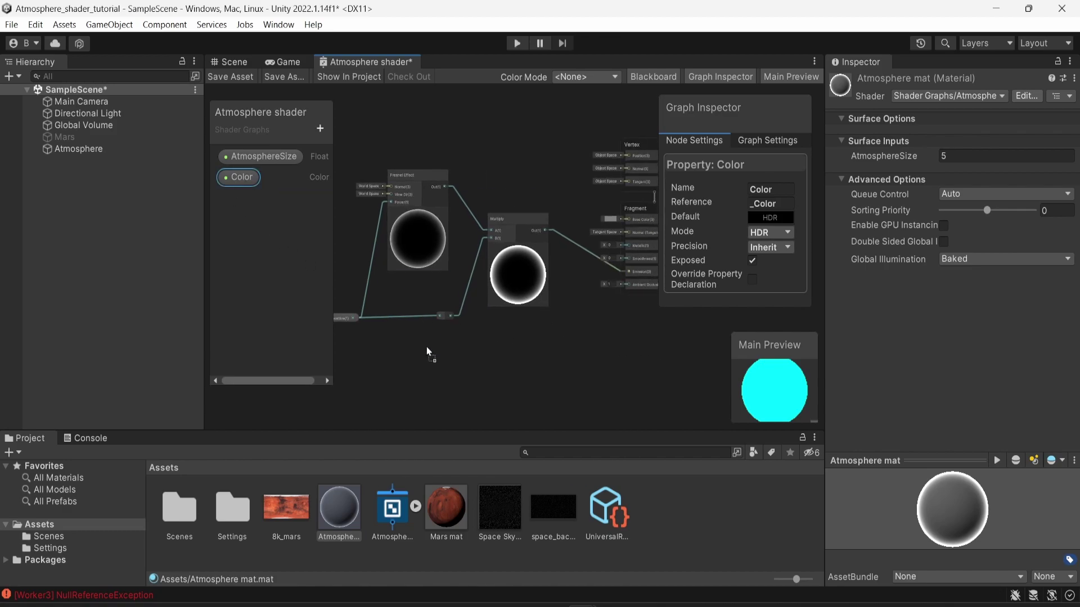
scroll(529, 323, up, 1)
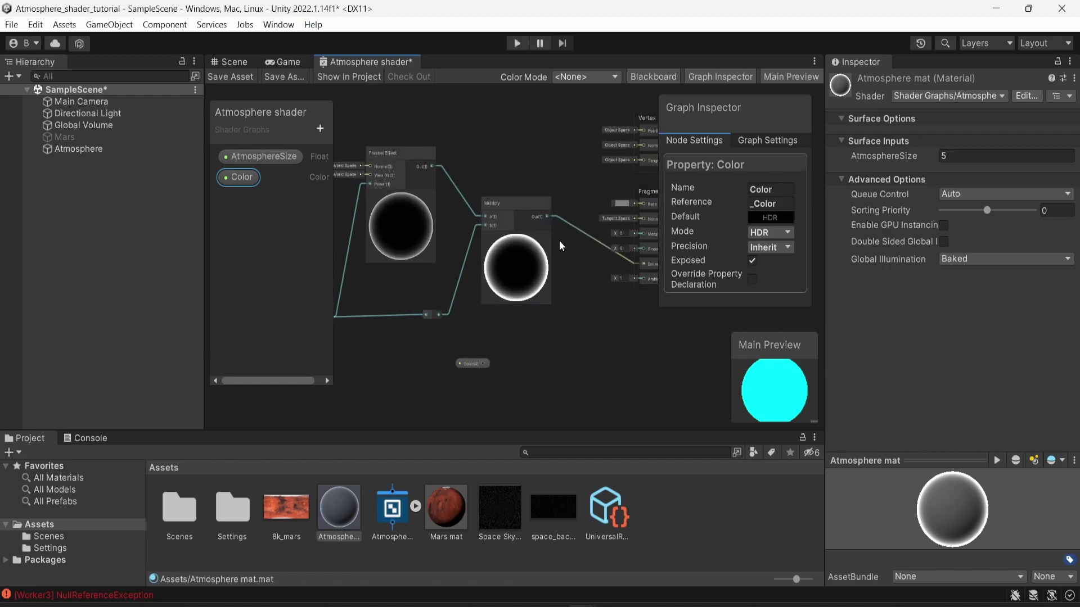
Add a second Multiply node and move the Fresnel group beside it
key(space)
text(mul)
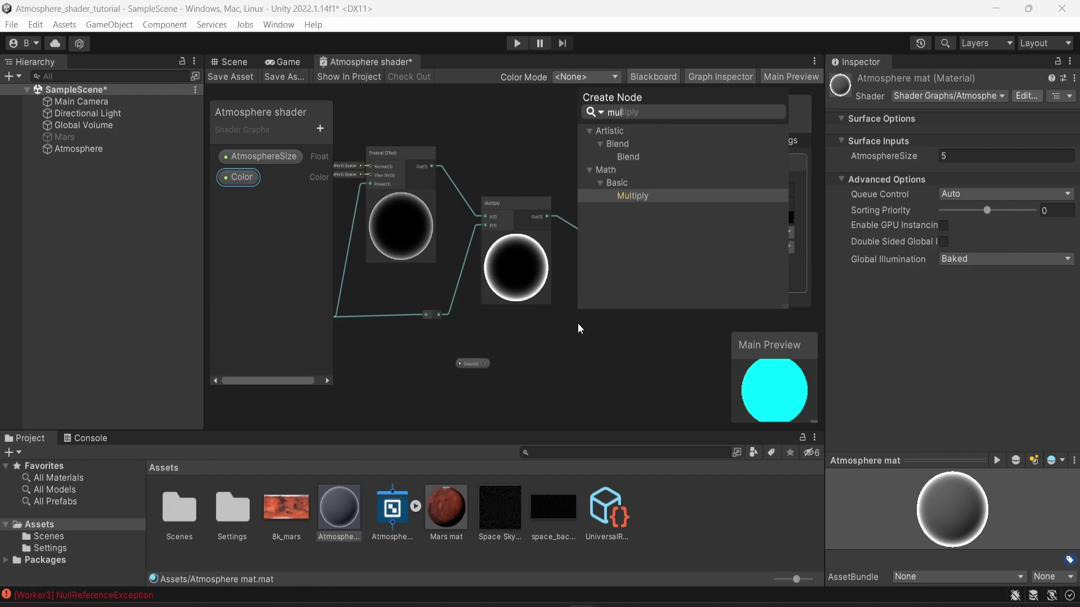
key(Return)
drag(596, 344, 588, 298)
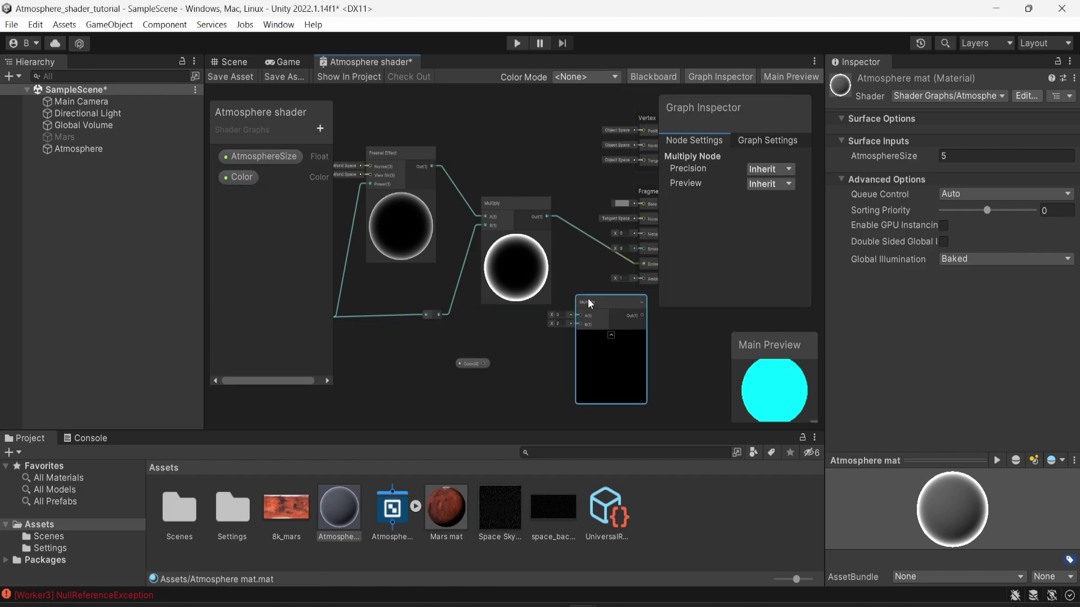
scroll(488, 217, down, 2)
drag(373, 153, 506, 295)
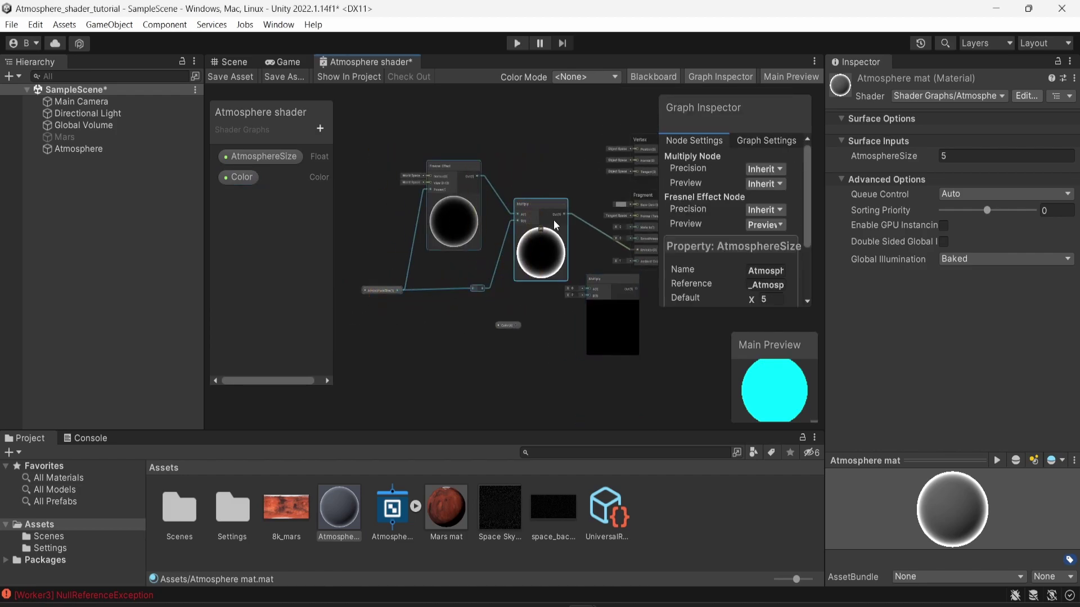
drag(558, 209, 593, 304)
scroll(576, 245, up, 2)
Wire the first Multiply and the Color property into the second Multiply, feeding its output to Emission
click(576, 246)
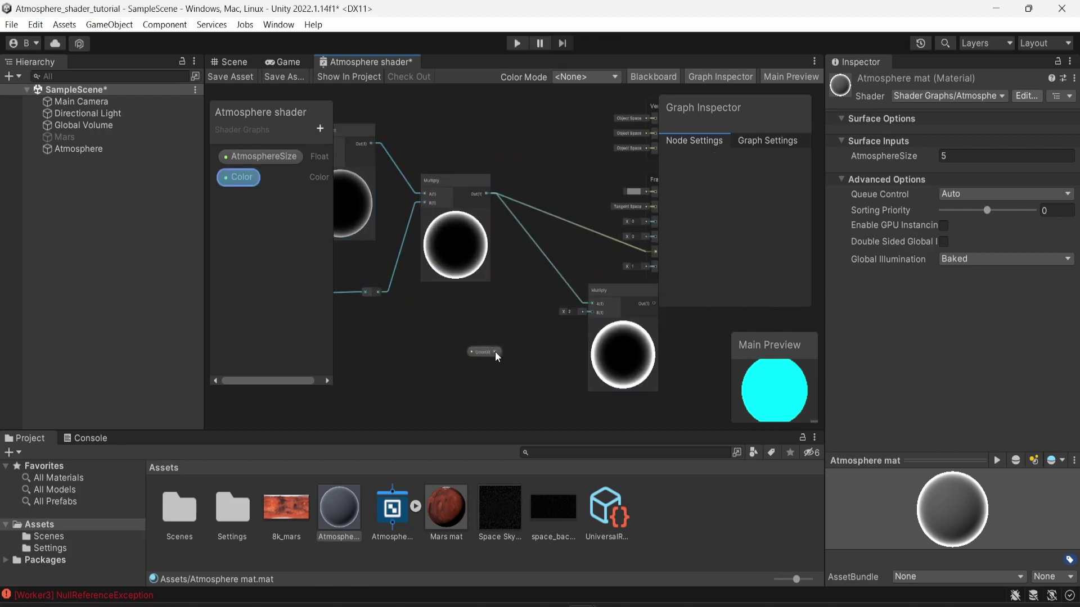
drag(496, 352, 588, 288)
click(616, 290)
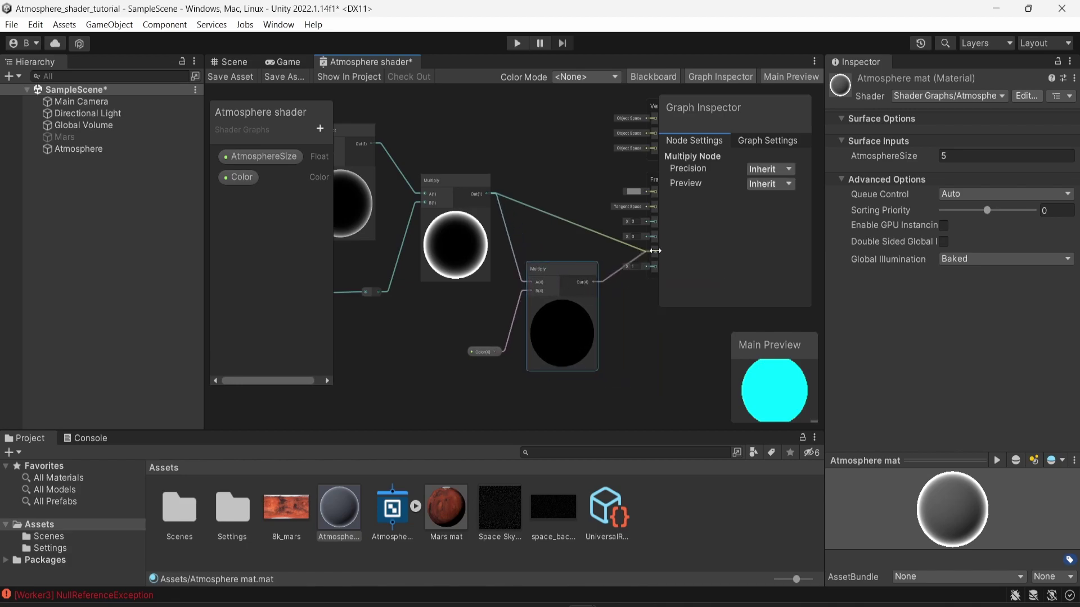
drag(654, 251, 652, 251)
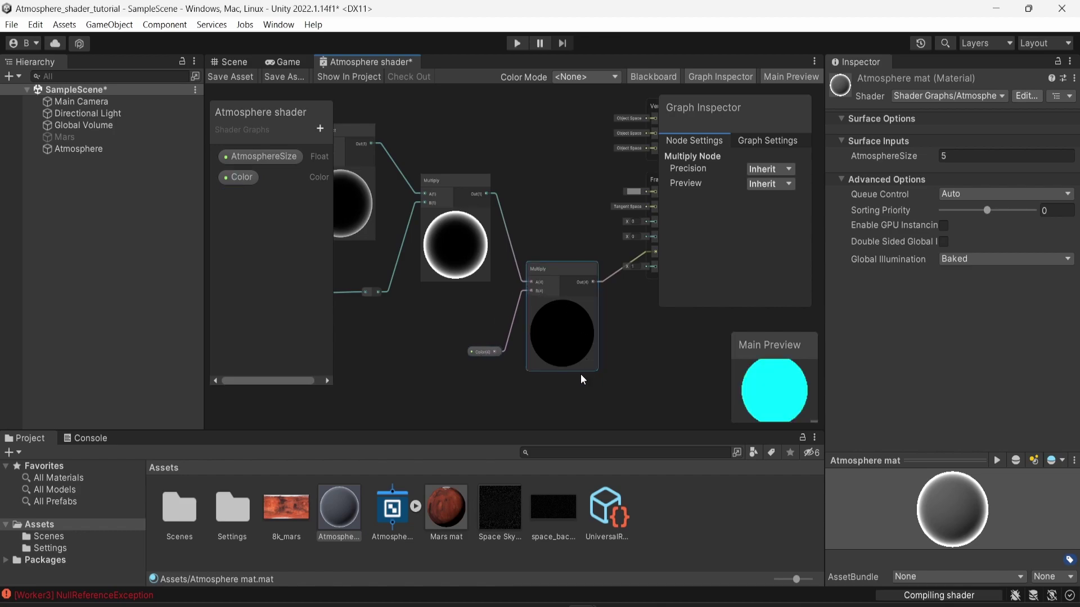
click(486, 349)
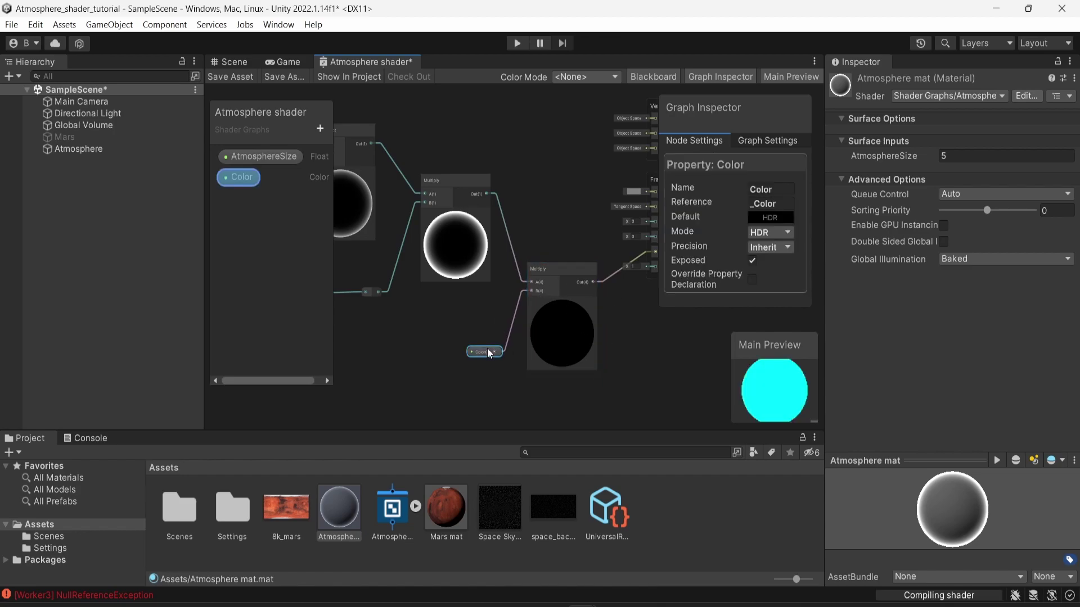
Set the Color property's default to deep red (140, 4, 4) and save the shader
click(756, 216)
drag(847, 336, 875, 331)
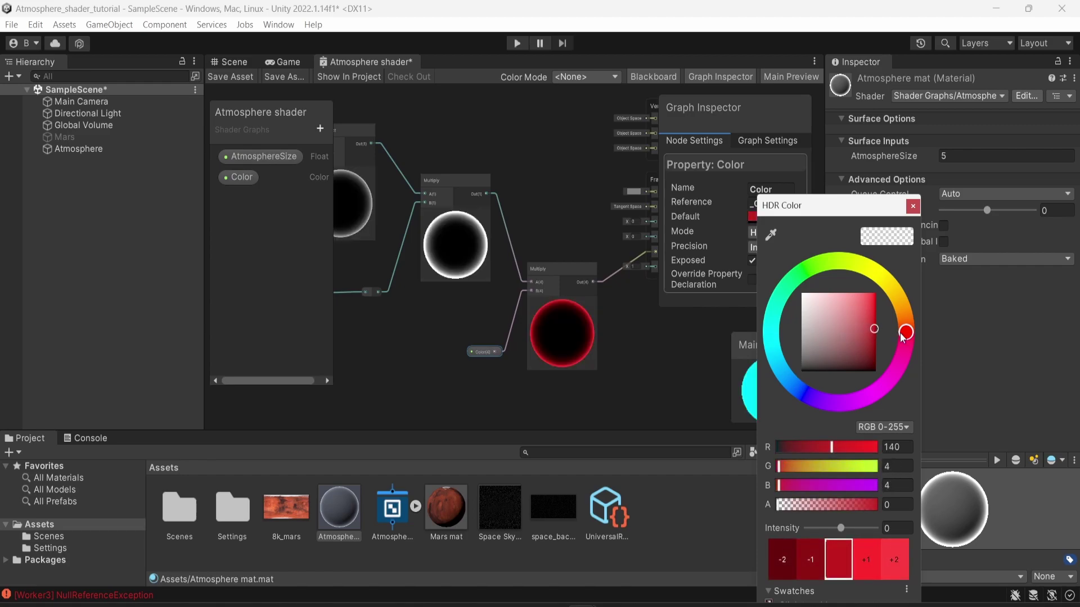
click(912, 206)
scroll(610, 287, up, 1)
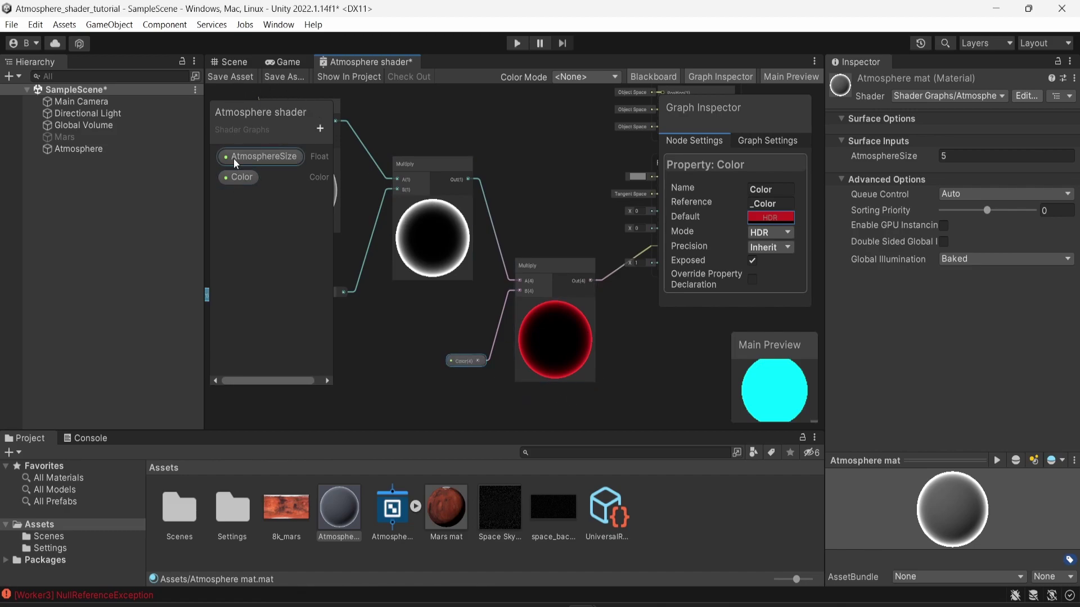
click(230, 78)
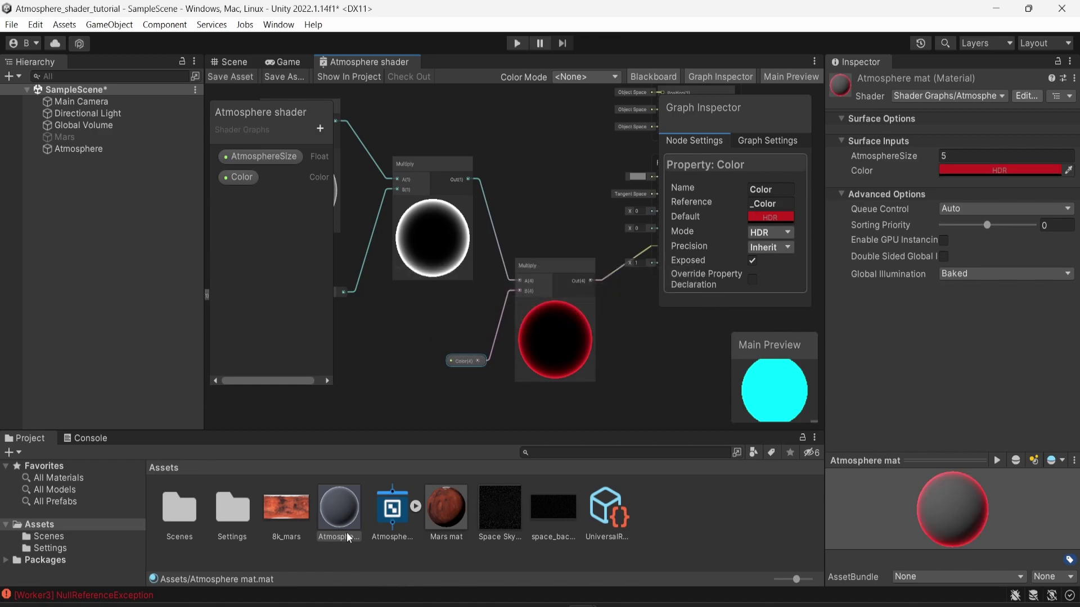
In the Scene view, set the material's AtmosphereSize to 10.55 and shift its Color hue to orange
click(230, 62)
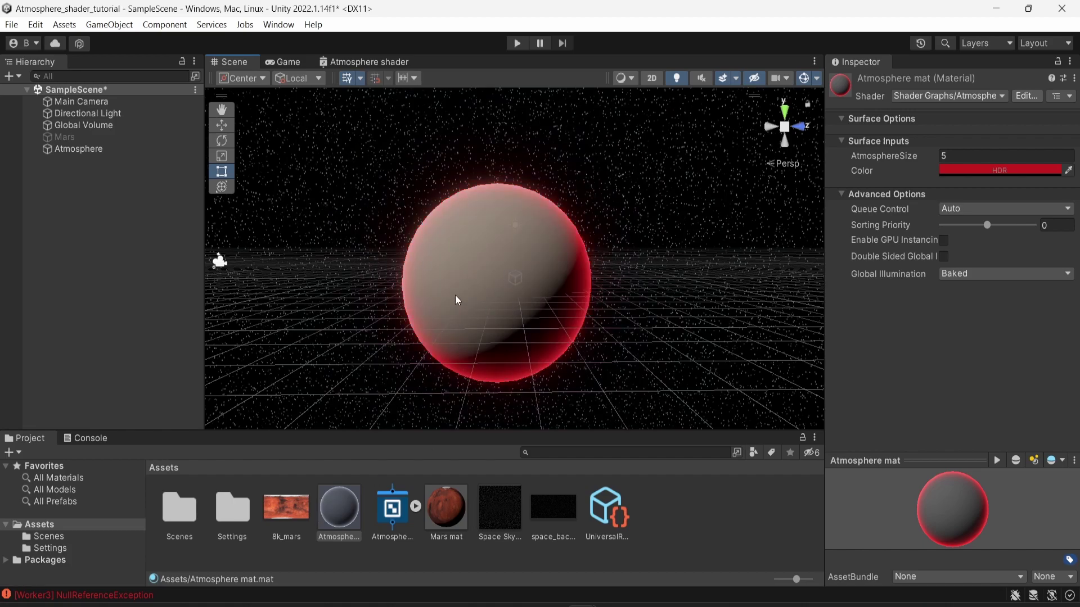
click(959, 157)
text(10.55)
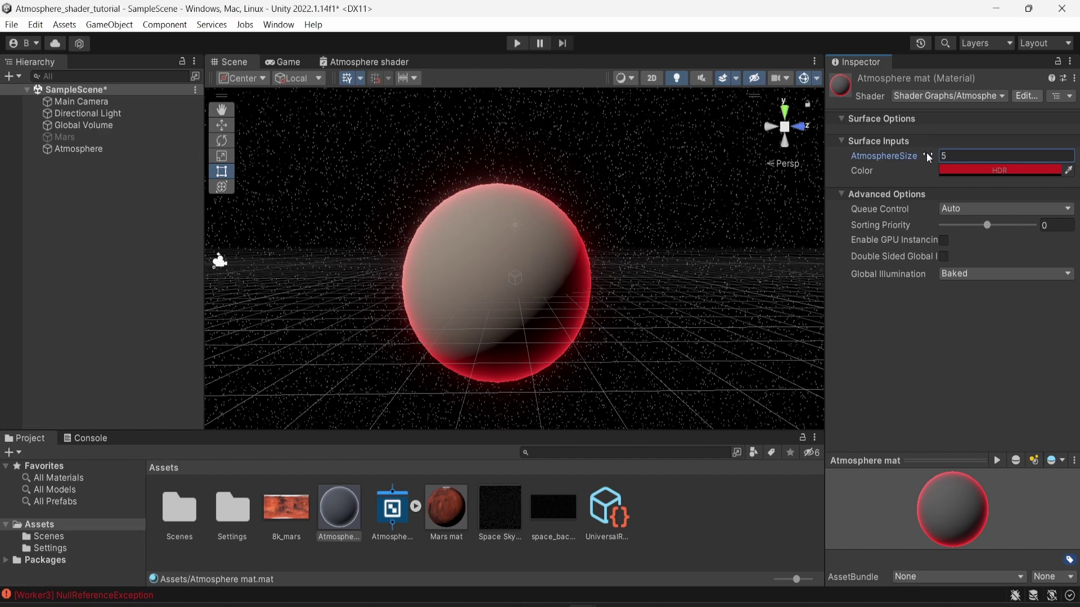
click(1021, 170)
drag(1059, 286, 1063, 274)
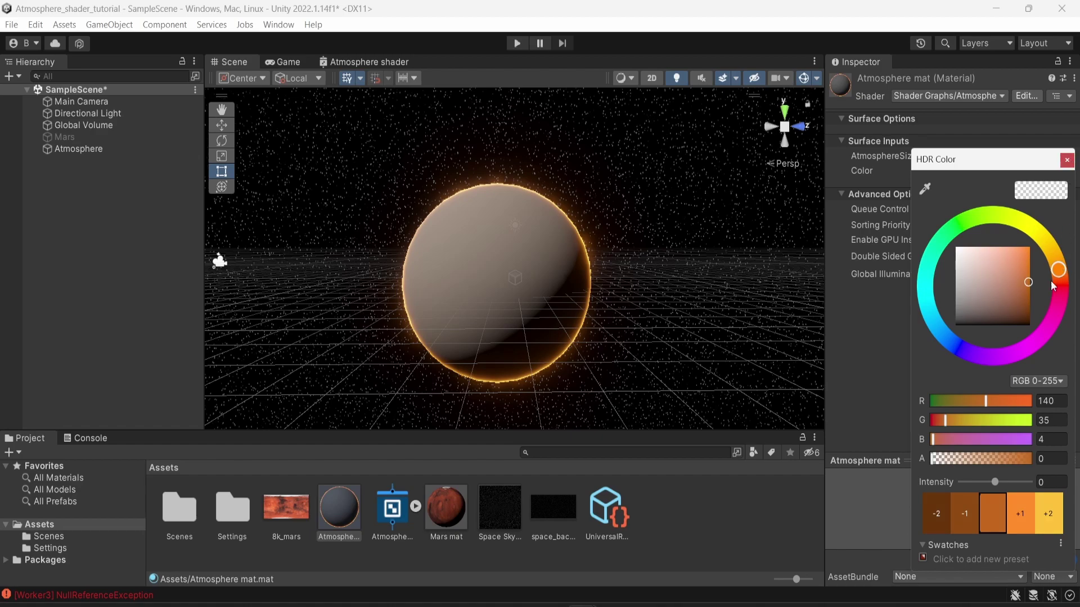